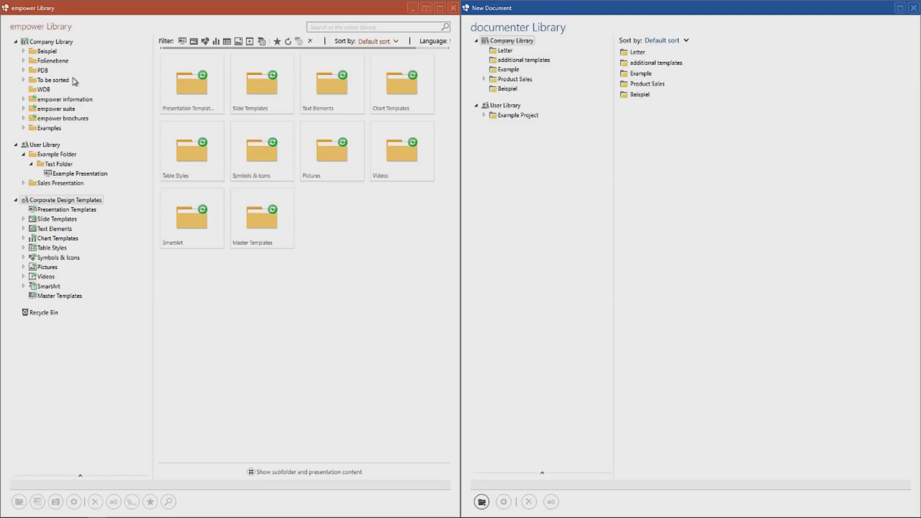
Create a new folder named 'Folder' under the User Library
right_click(35, 146)
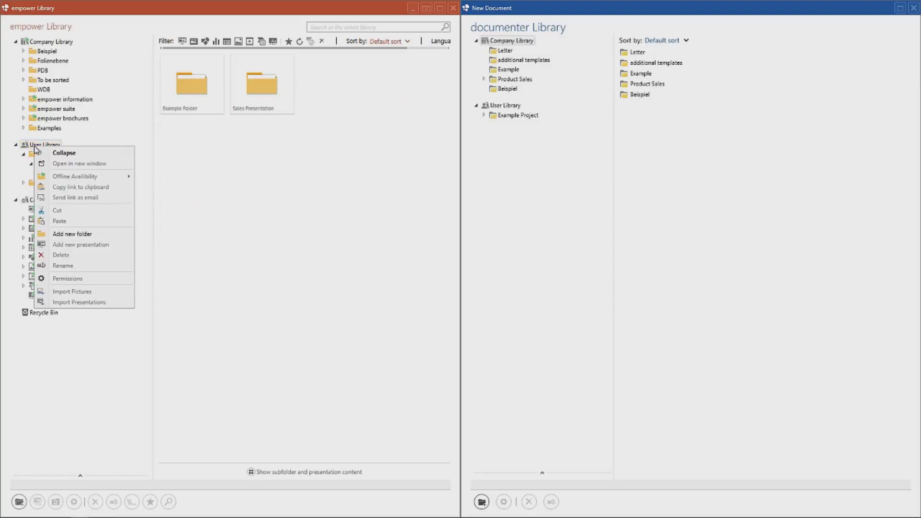
left_click(73, 235)
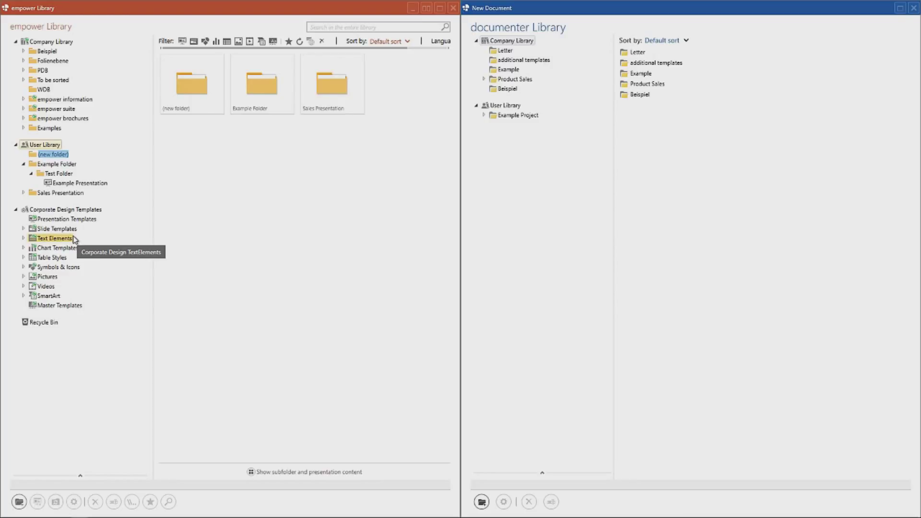
type("Folder")
key("Return")
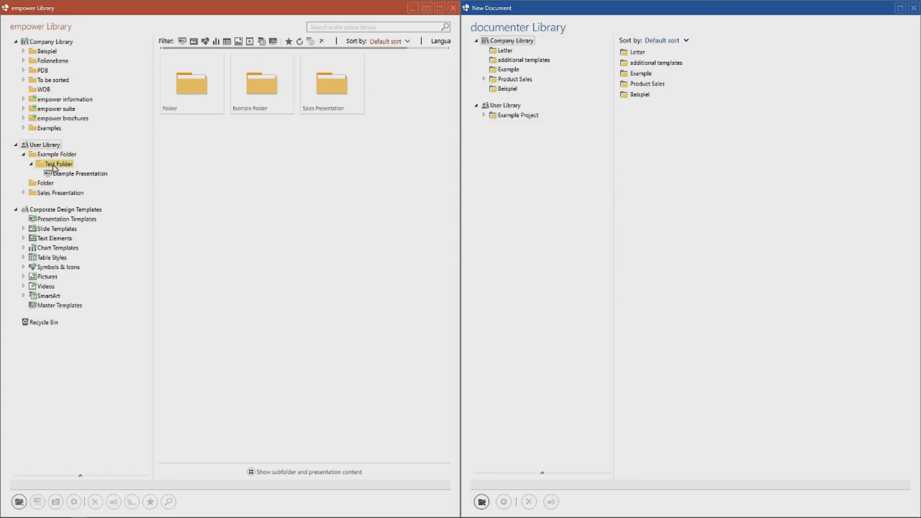
In Folder's permissions, search the directory by the colleague's last name and select the match
right_click(42, 185)
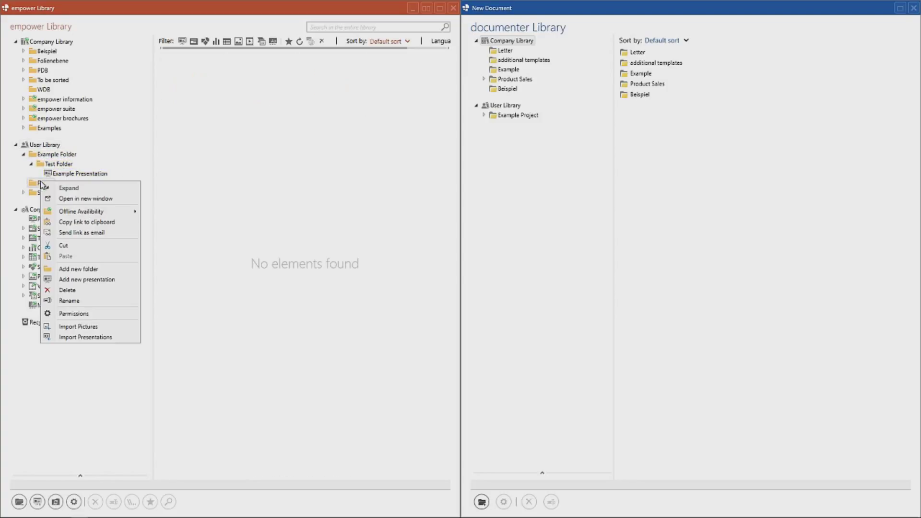
left_click(76, 321)
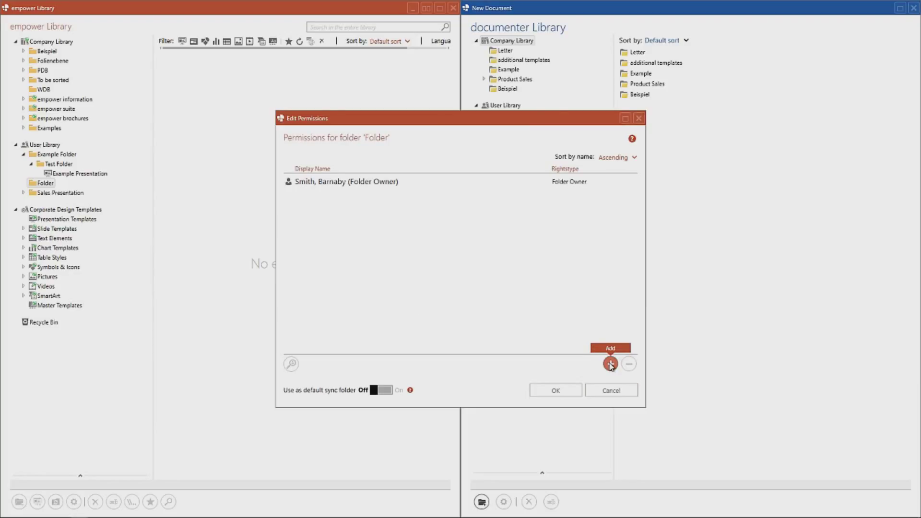
left_click(610, 364)
left_click(373, 140)
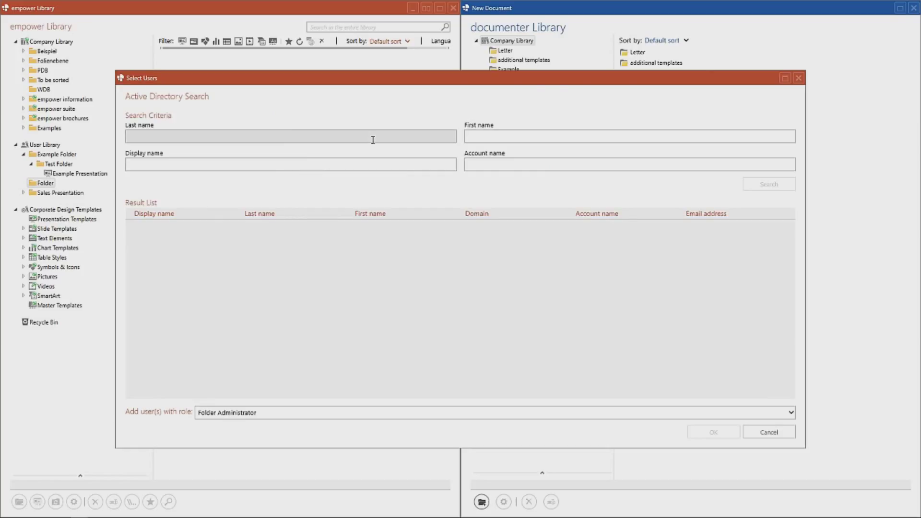
type("korn")
key("Return")
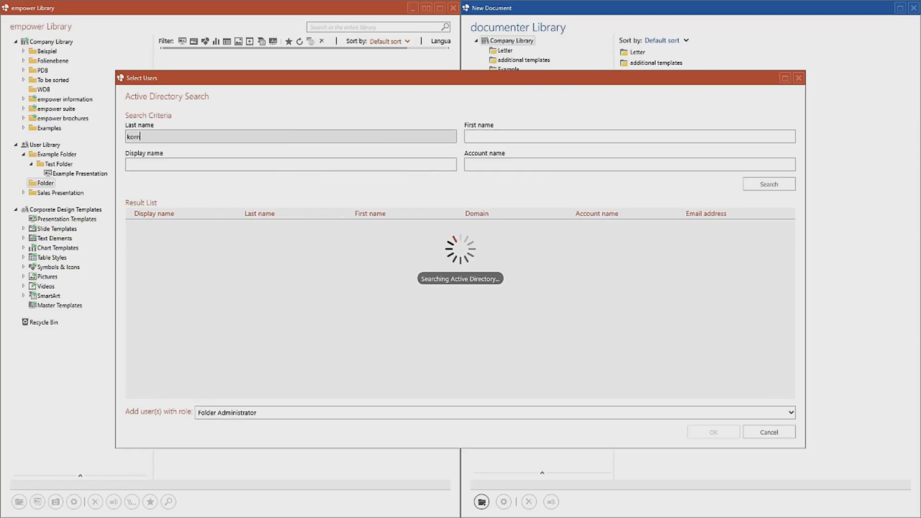
left_click(324, 225)
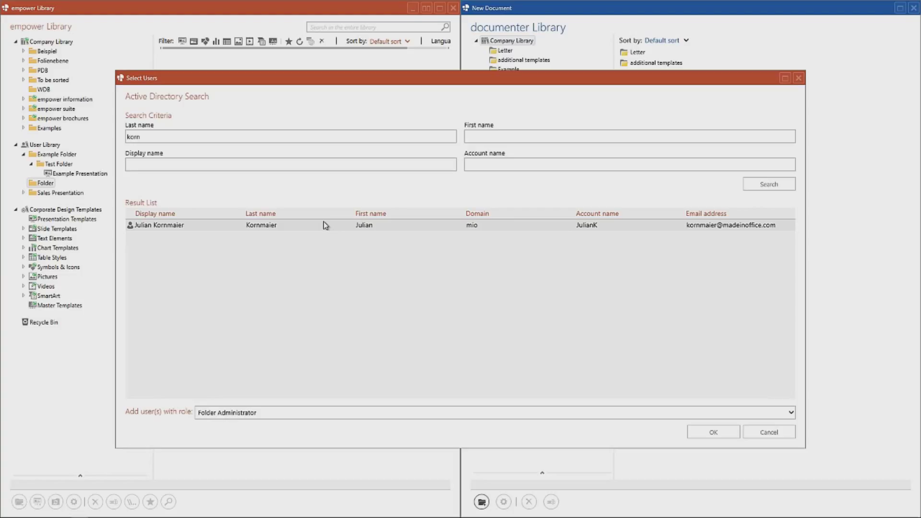
left_click(317, 414)
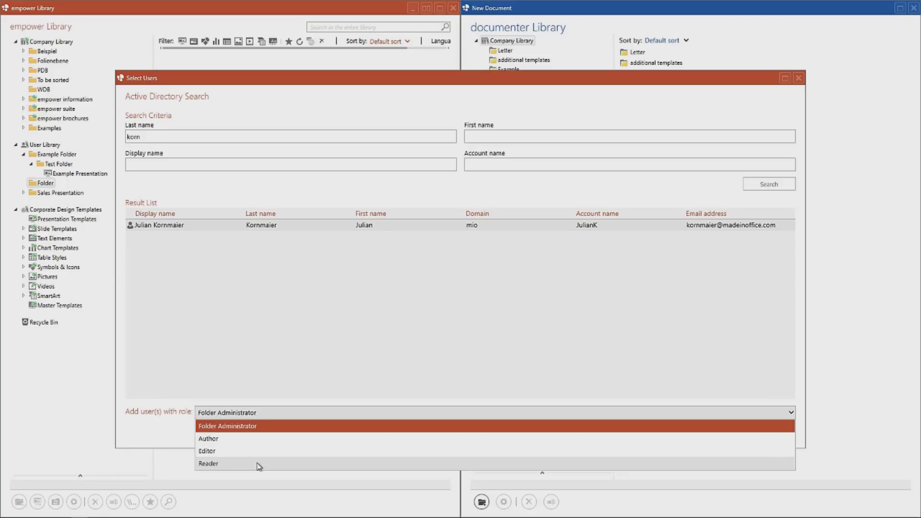
Add the found user with the Author role, then change their right type to Editor
left_click(267, 441)
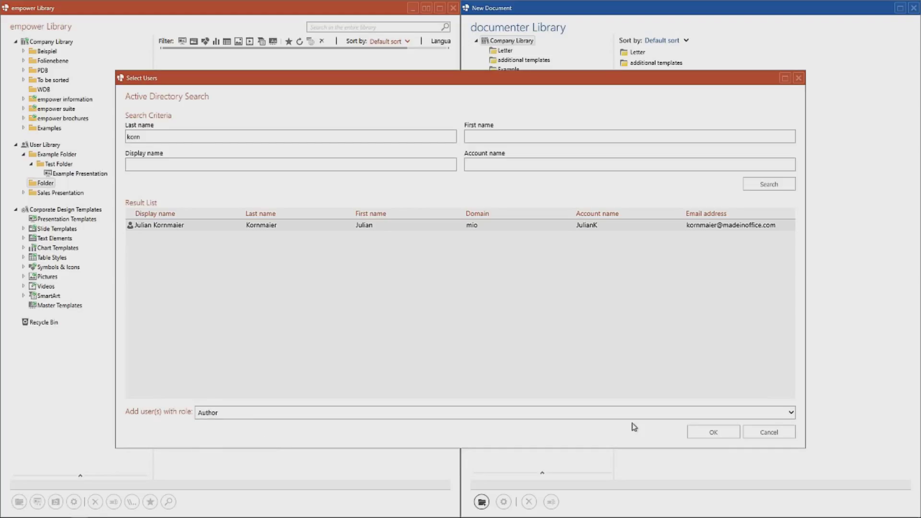
left_click(702, 433)
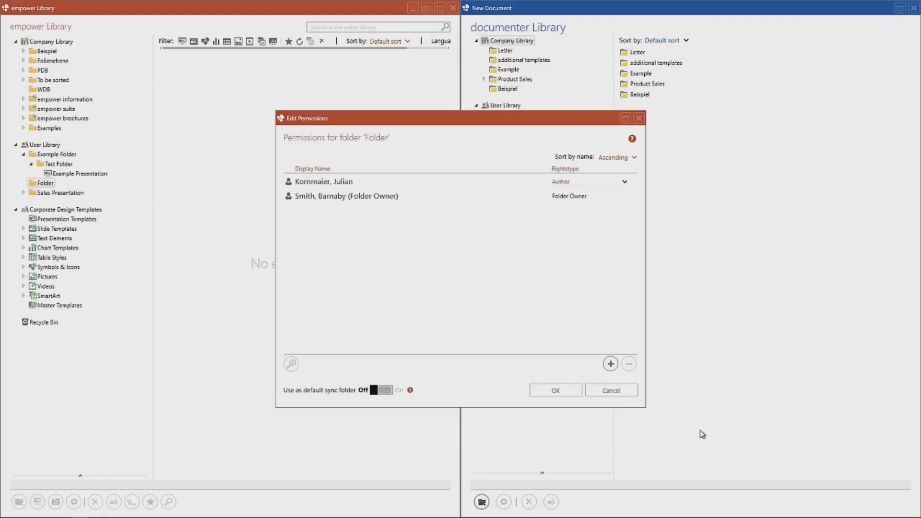
left_click(624, 183)
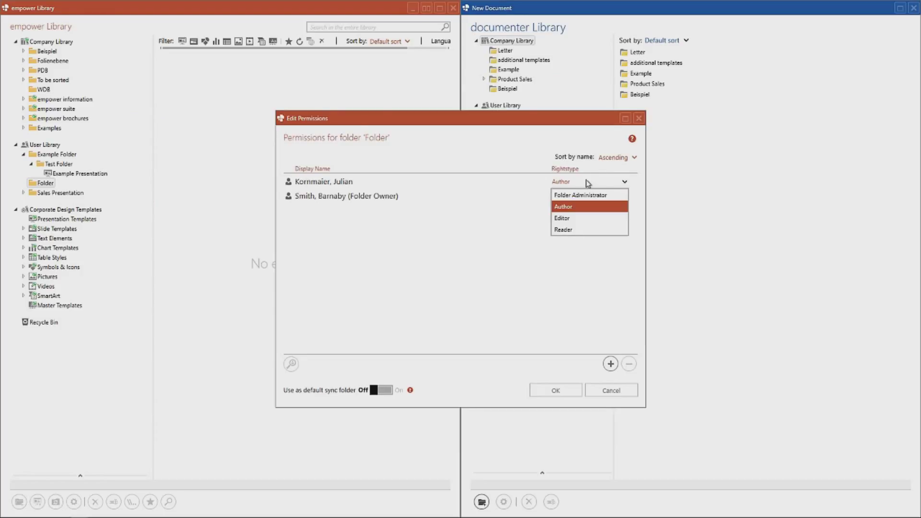
left_click(562, 218)
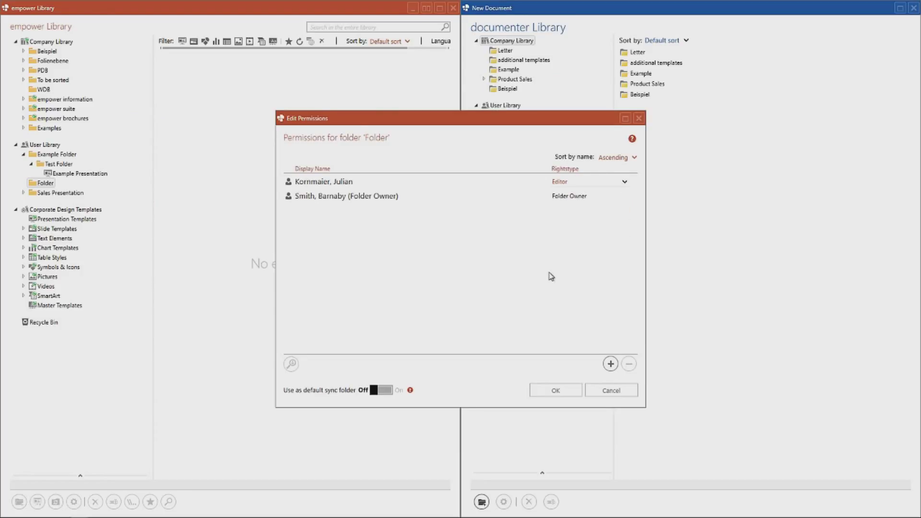
mouse_move(632, 140)
Add a second user, found by last-name search, to Folder with the Editor role
left_click(610, 364)
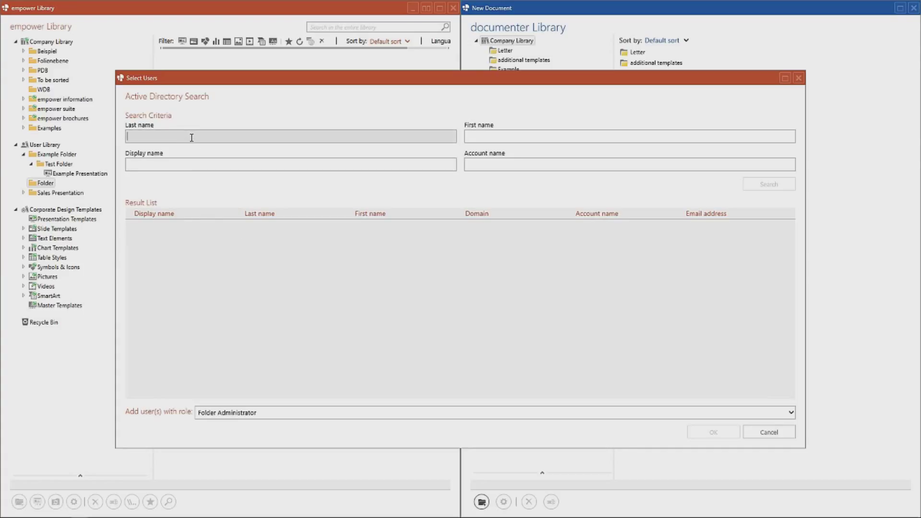
type("kuhnert")
key("Return")
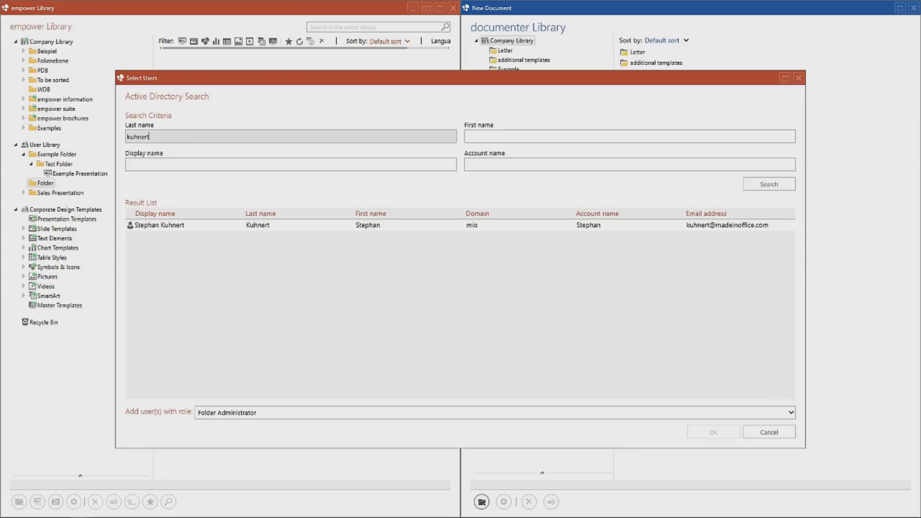
left_click(395, 227)
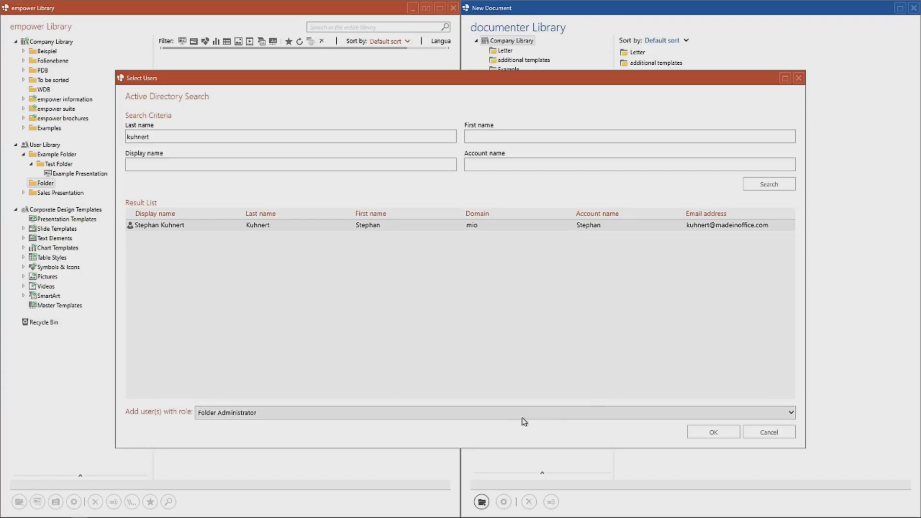
left_click(508, 414)
left_click(378, 451)
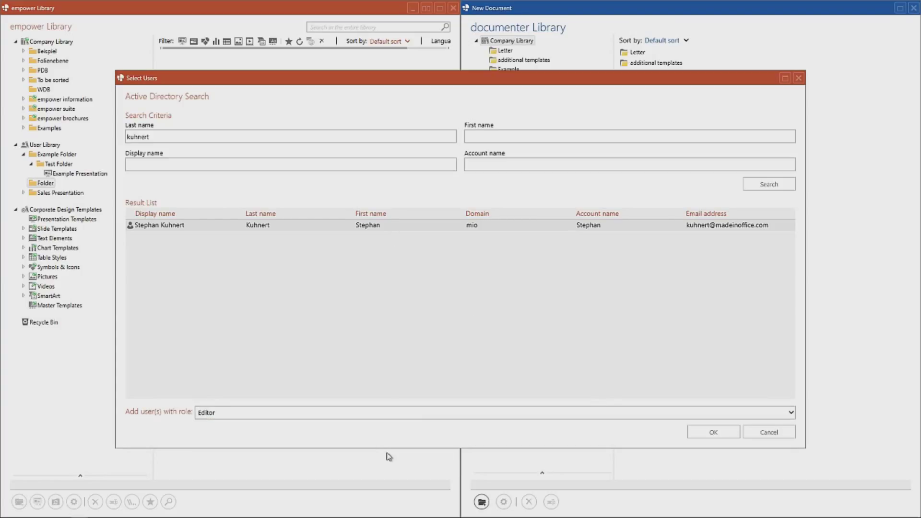
left_click(714, 432)
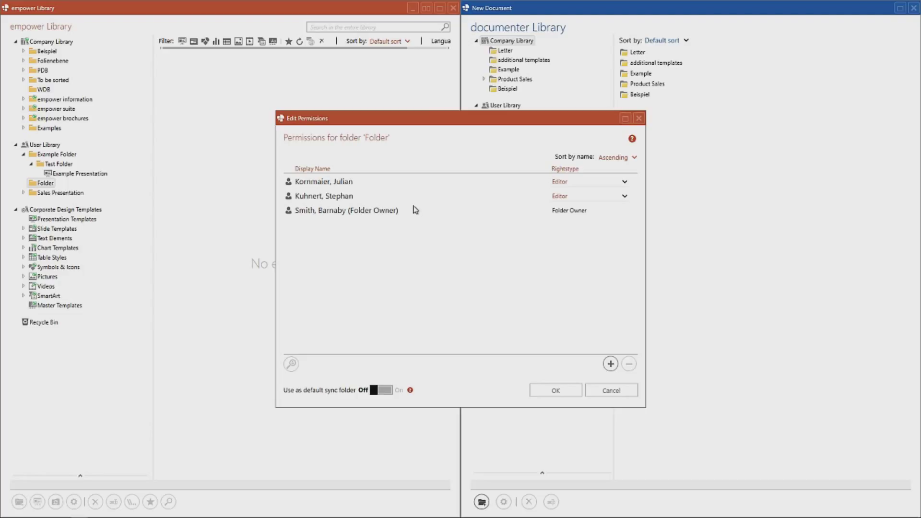
Delete the second user's entry, then save Folder's permissions, declining the e-mail notification
left_click(424, 197)
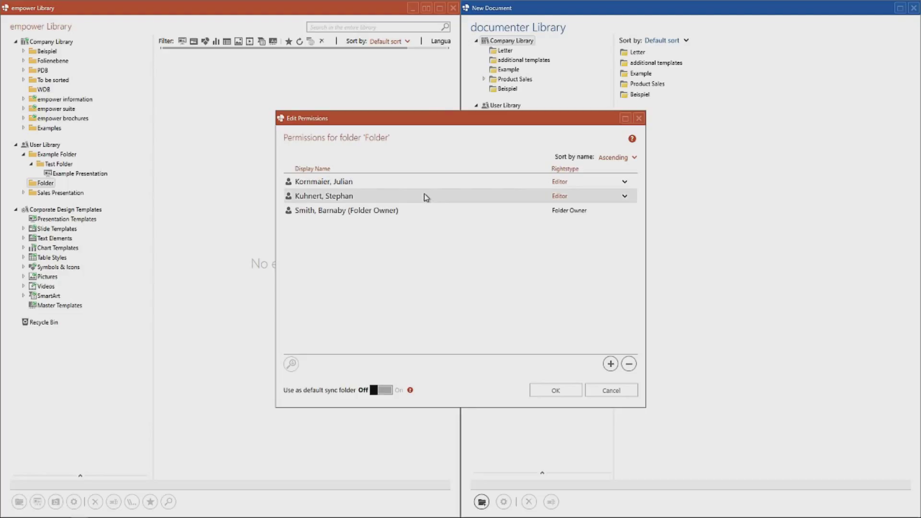
left_click(628, 365)
left_click(517, 296)
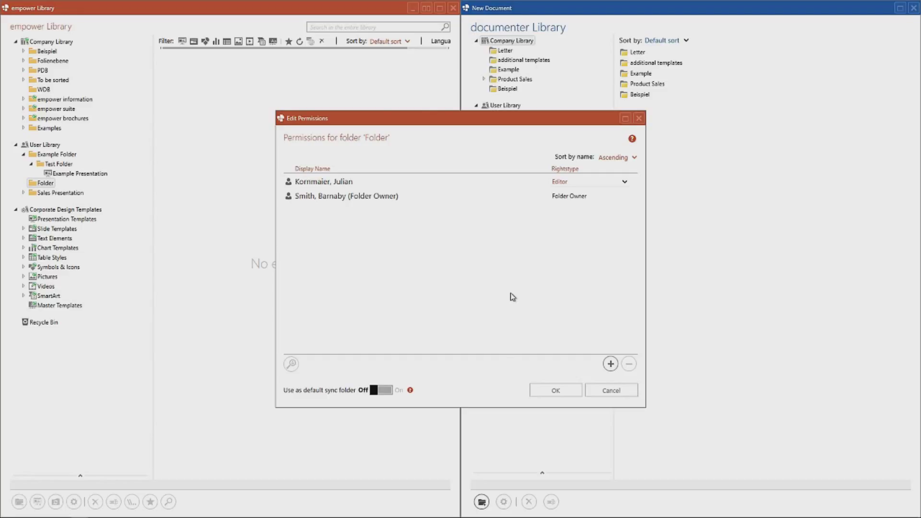
left_click(557, 391)
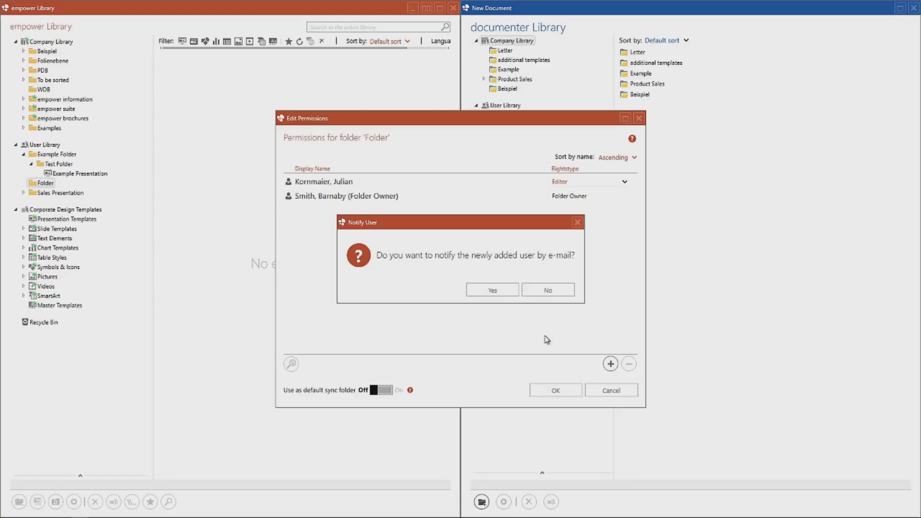
left_click(551, 292)
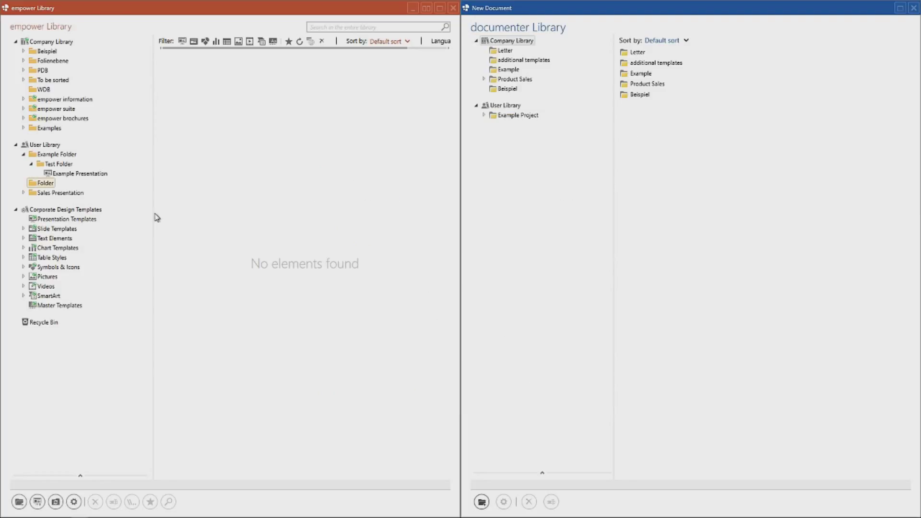
Open the access permissions of Example Folder
left_click(36, 156)
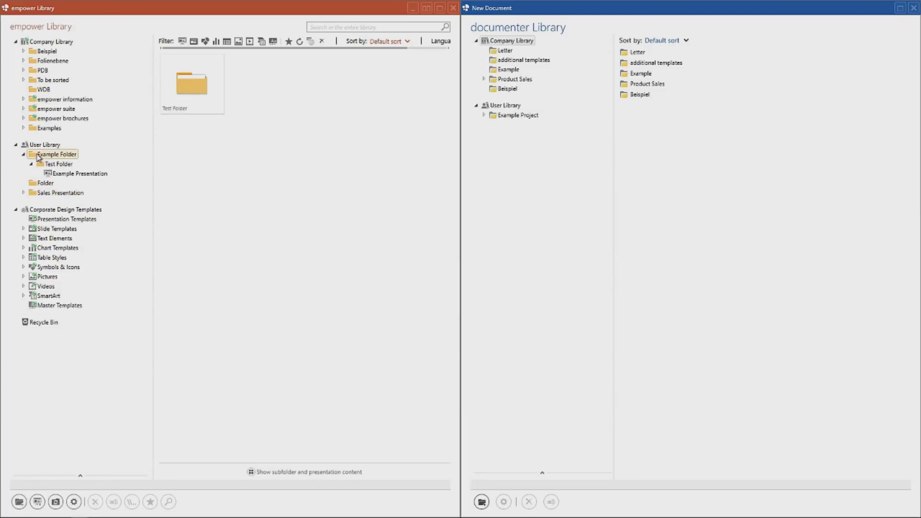
right_click(50, 159)
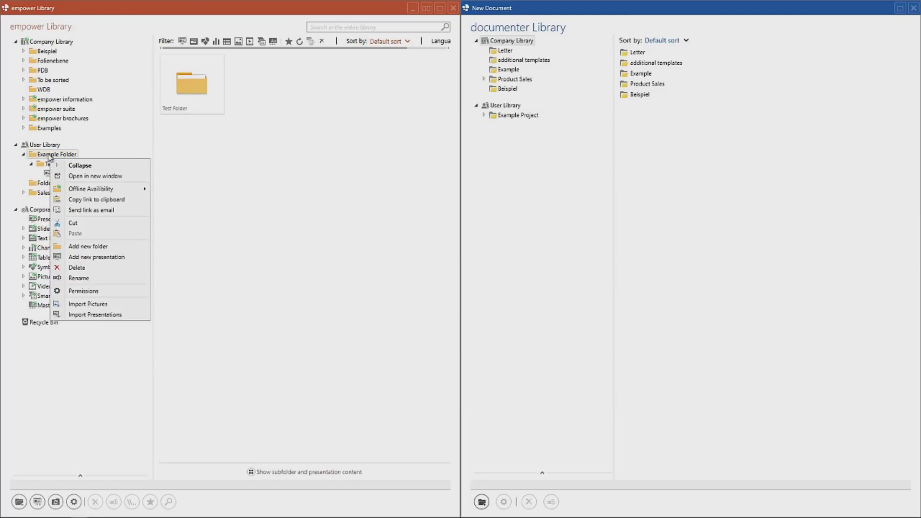
left_click(90, 290)
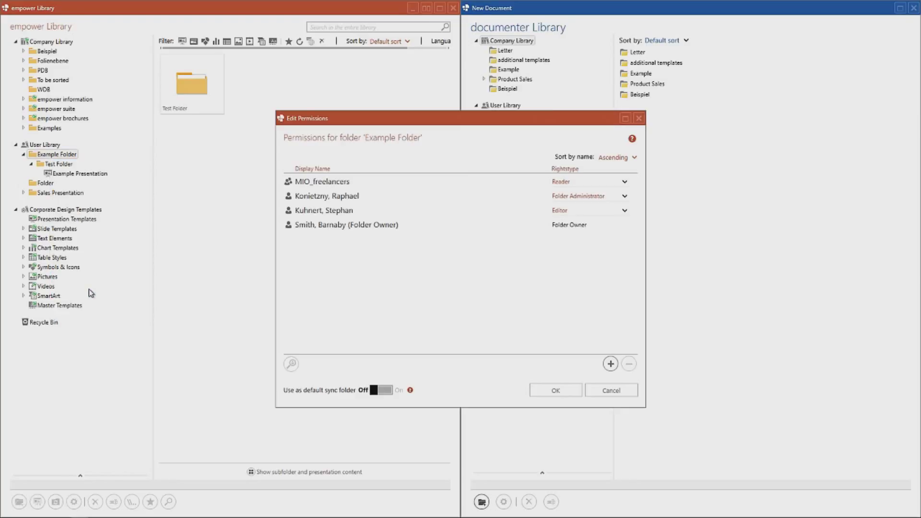
left_click(324, 185)
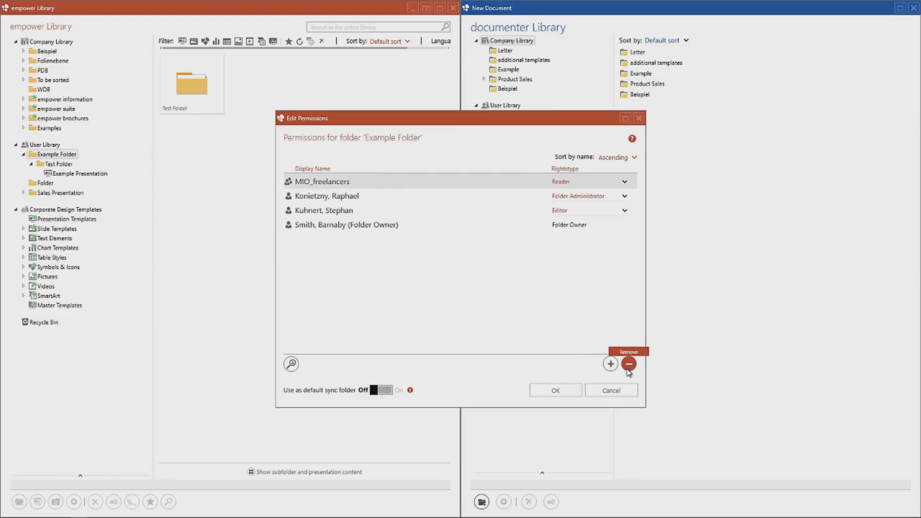
Add the MIO_freelancers group, found by account-name search 'mio', with Reader access
left_click(610, 364)
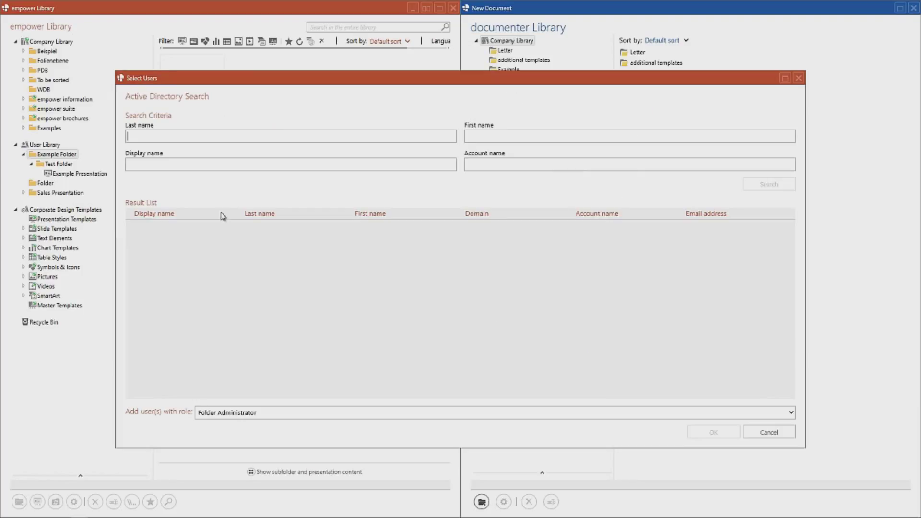
left_click(480, 167)
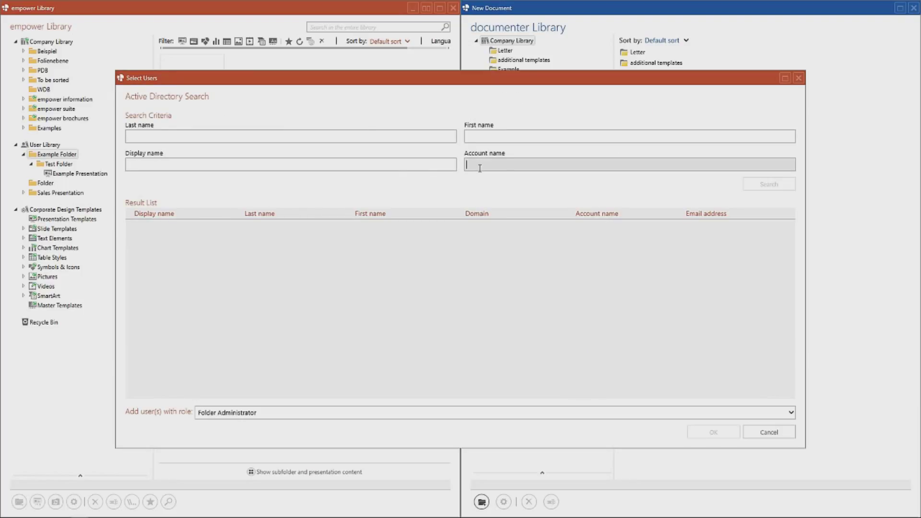
type("mio")
key("Return")
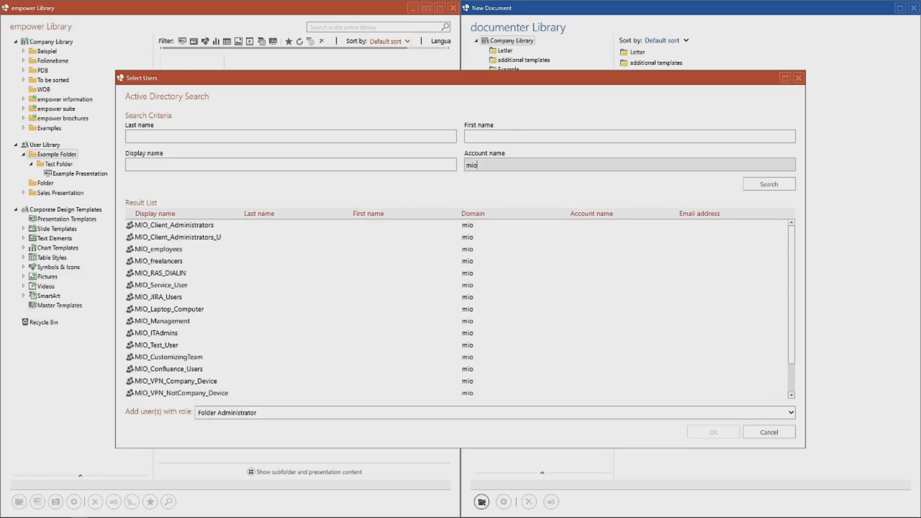
left_click(144, 262)
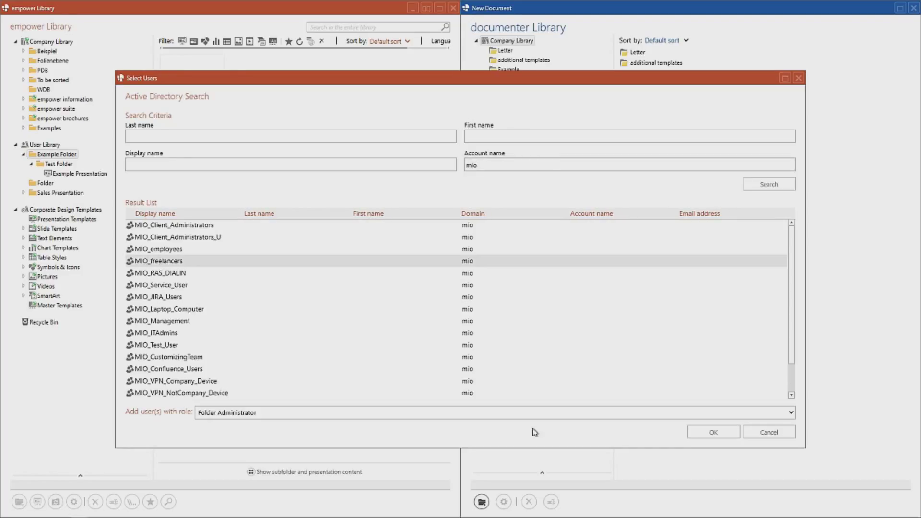
left_click(768, 433)
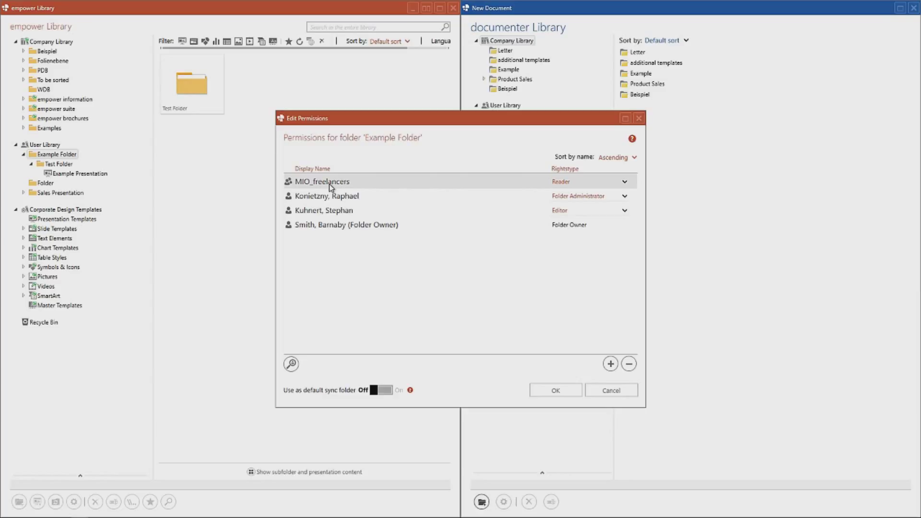
Review the MIO_freelancers members list, save Example Folder's permissions, and select Test Folder
left_click(290, 364)
scroll(214, 208, "down", 5)
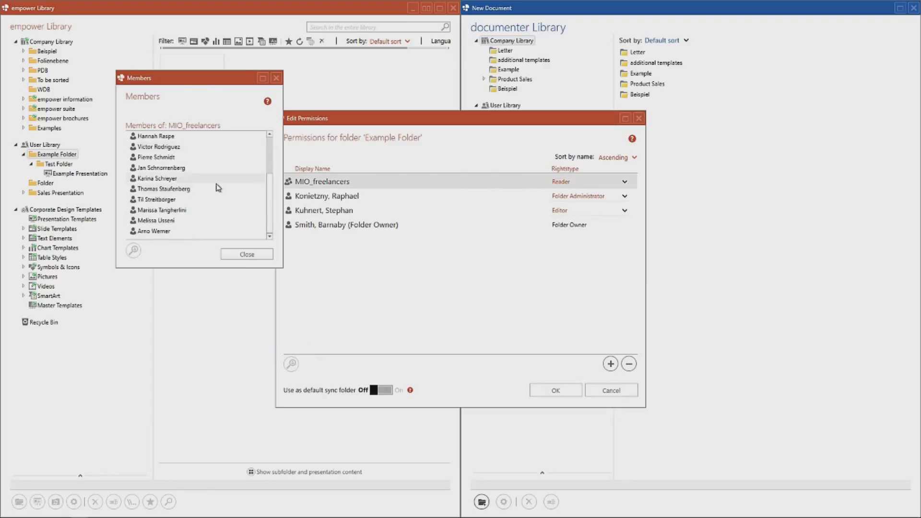
left_click(244, 254)
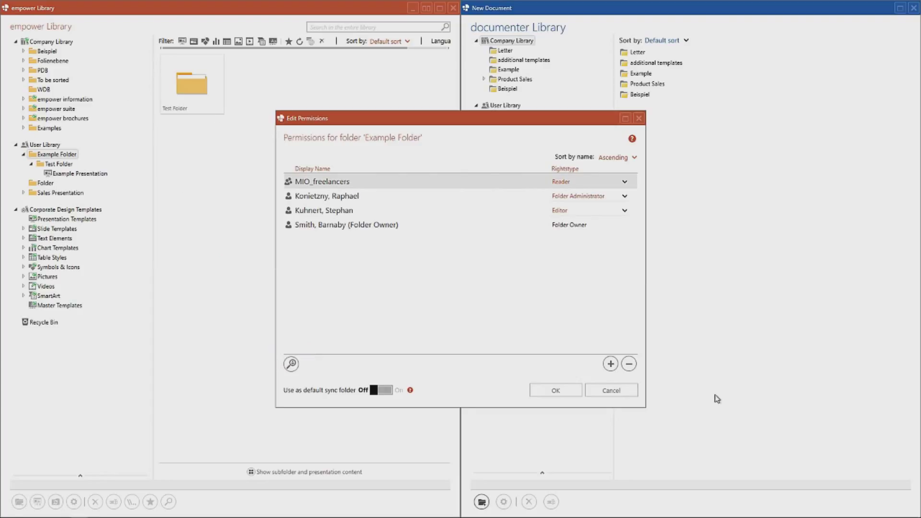
left_click(556, 391)
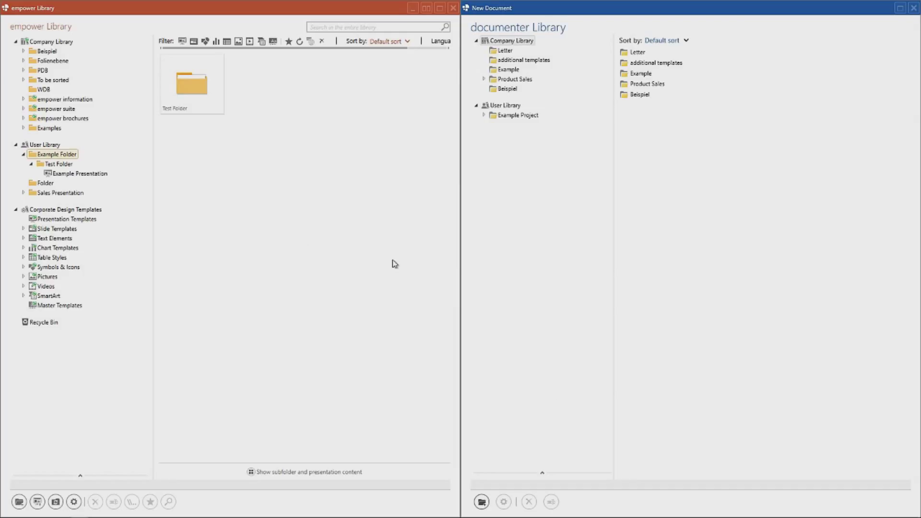
left_click(57, 164)
Show Example Presentation's slide thumbnails and select slide 15 to view its details
left_click(67, 174)
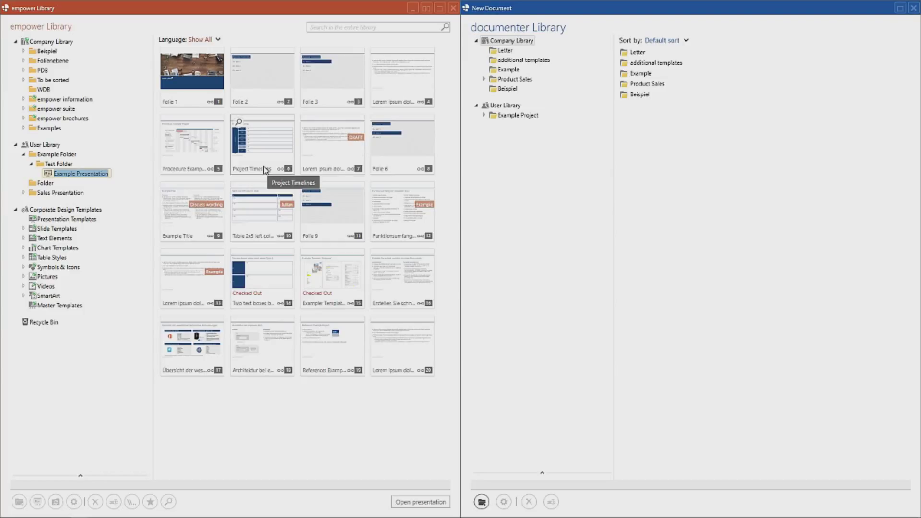
left_click(329, 268)
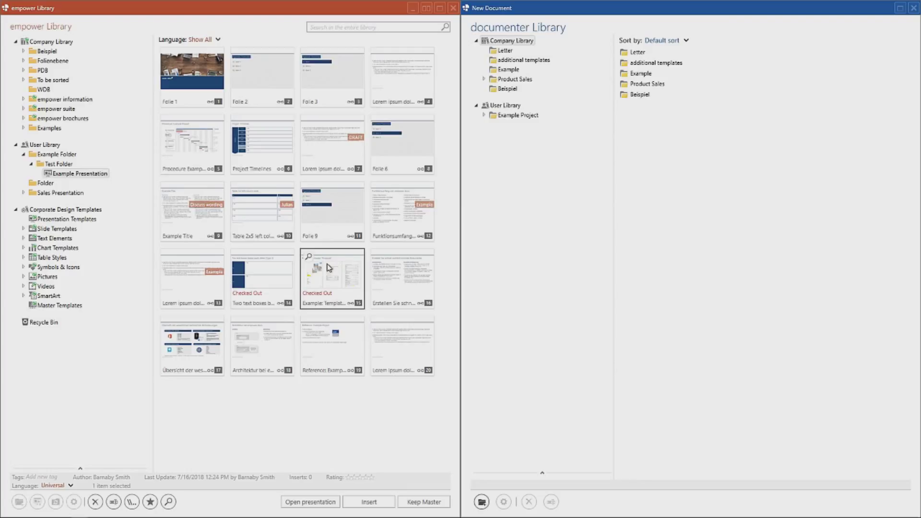
Check out slide 16 of Example Presentation via Collaboration > Check Out
right_click(385, 287)
mouse_move(428, 429)
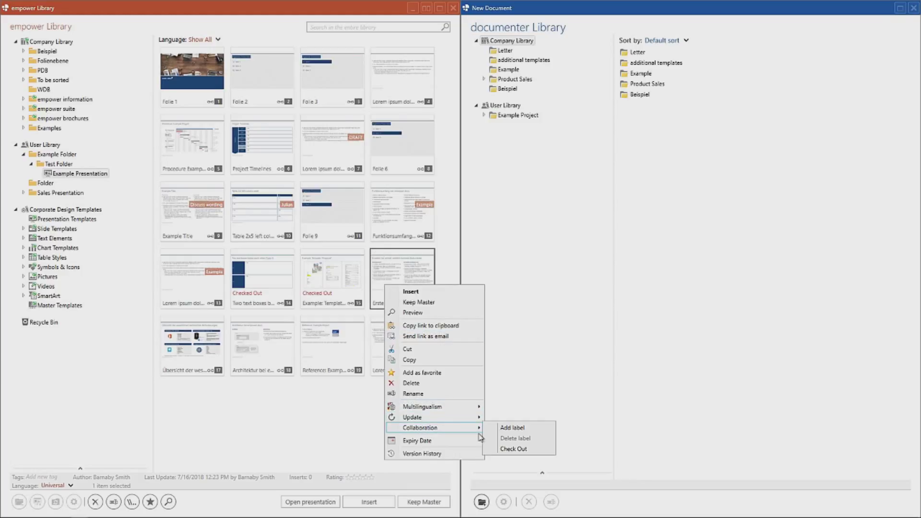
left_click(510, 450)
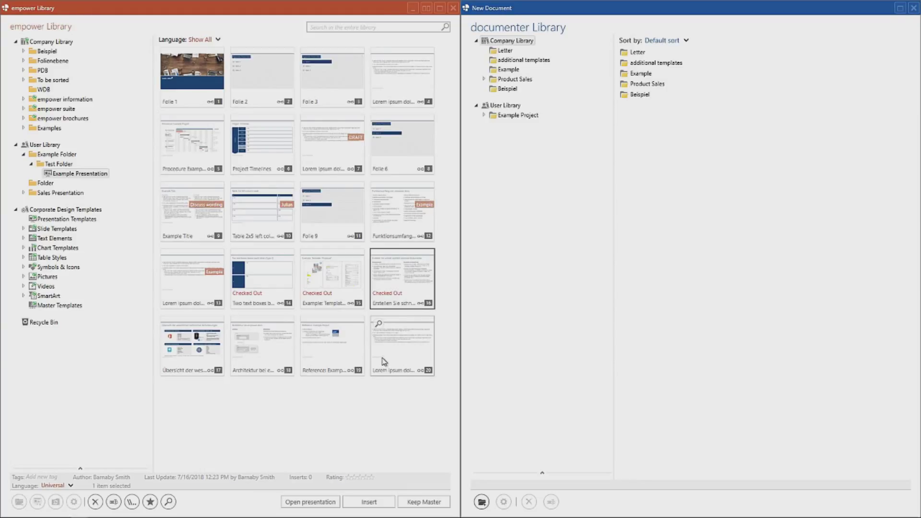
mouse_move(388, 296)
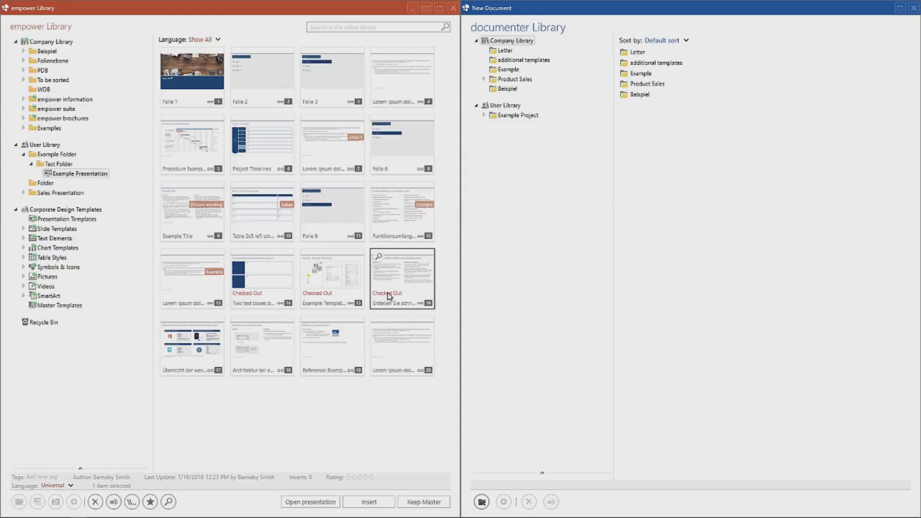
Return slide 16 to the library via Collaboration > Check In
right_click(389, 296)
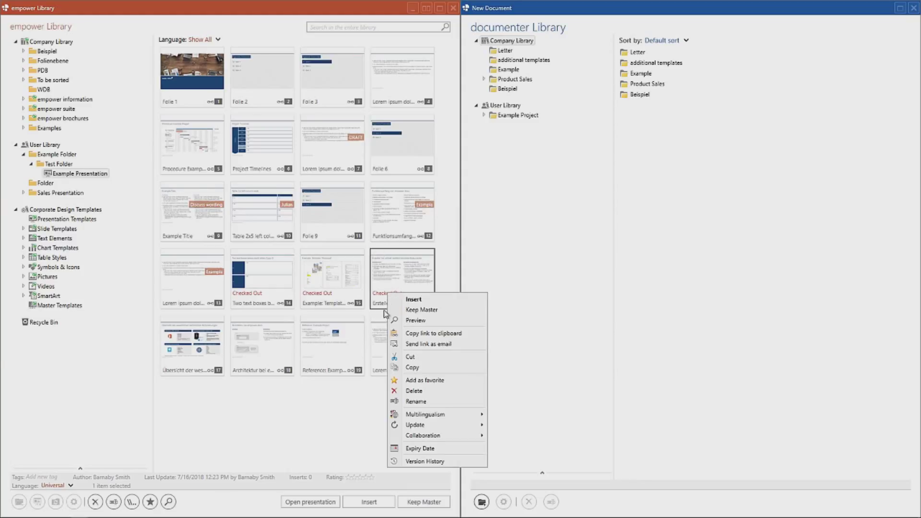
mouse_move(447, 437)
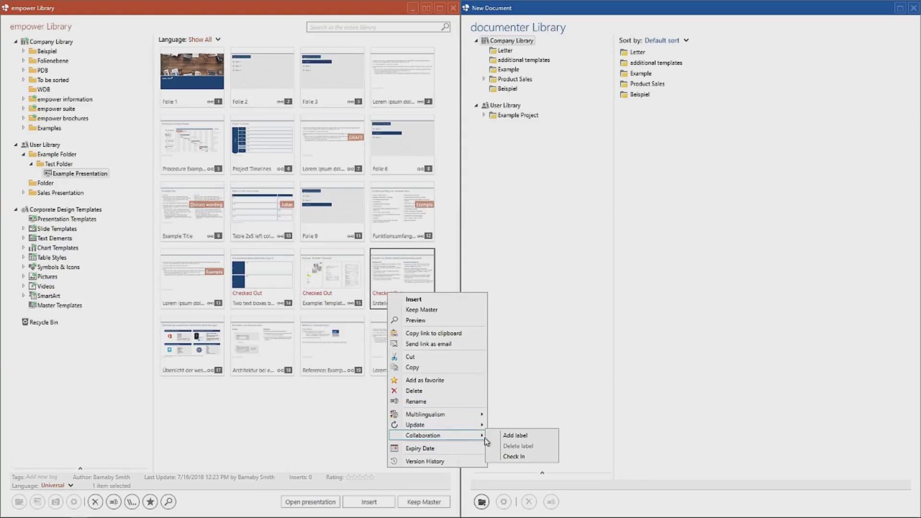
left_click(514, 455)
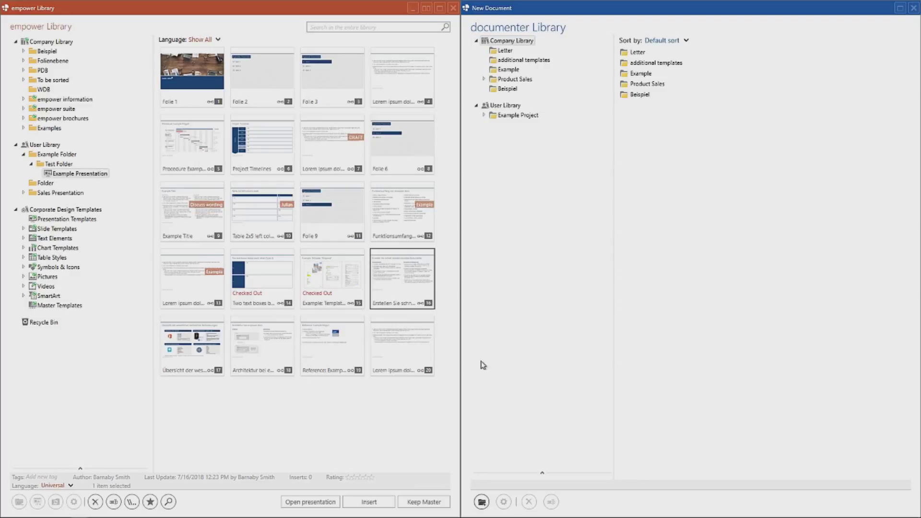
Inspect the details and language of slides 12, 10 and 3
left_click(417, 232)
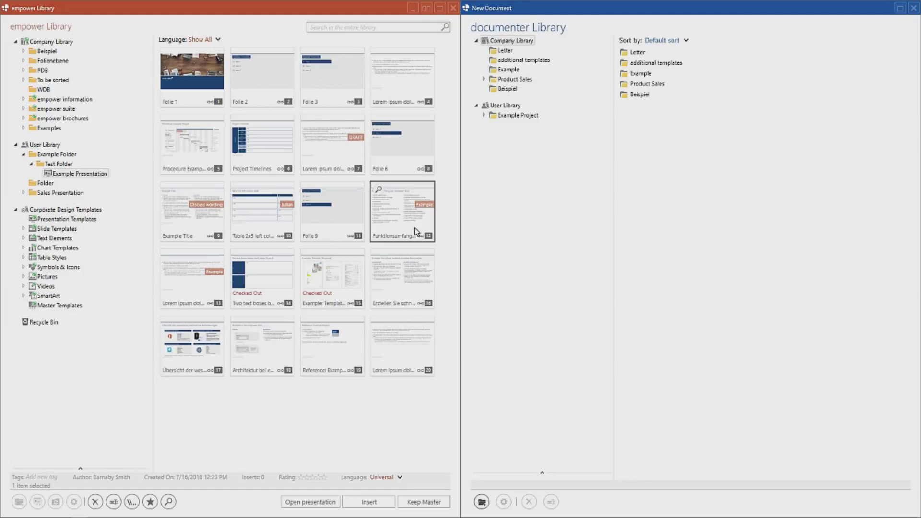
left_click(263, 213)
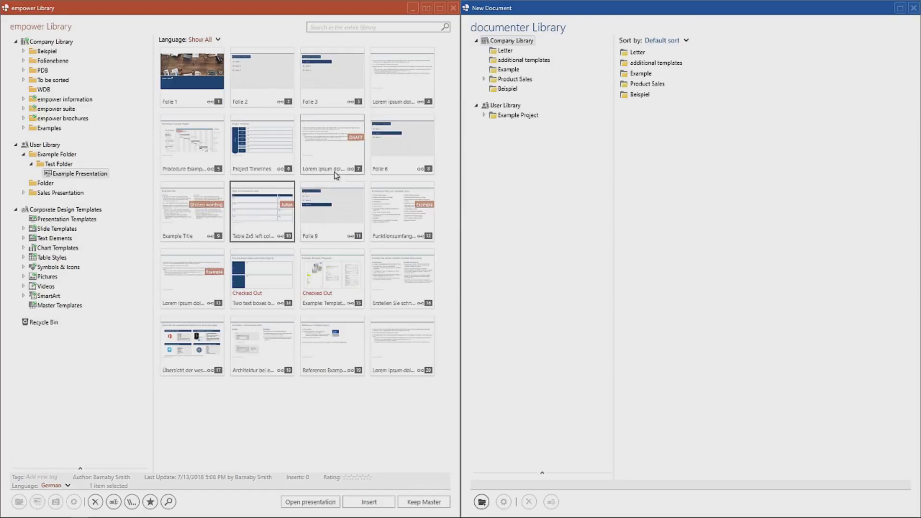
left_click(330, 86)
Select slides 2 through 4 and choose Collaboration > Add label for them
left_click(280, 95)
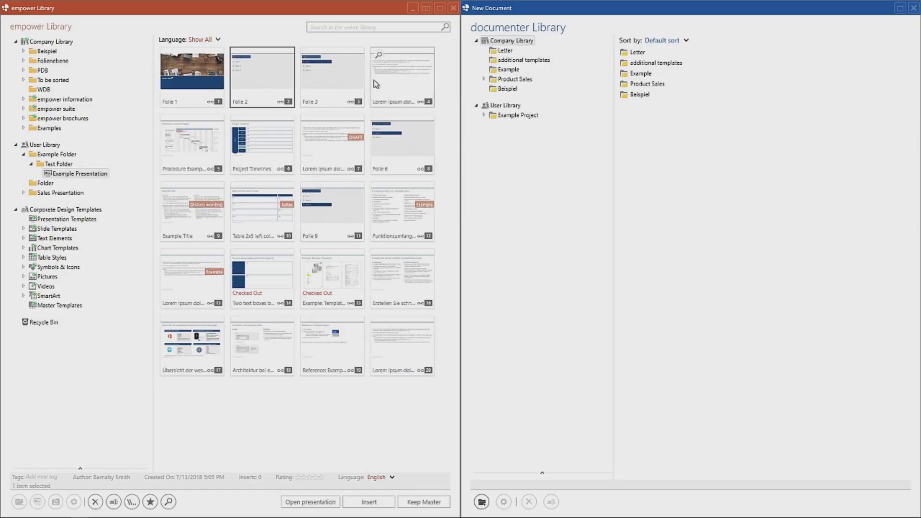
left_click(380, 78, "shift")
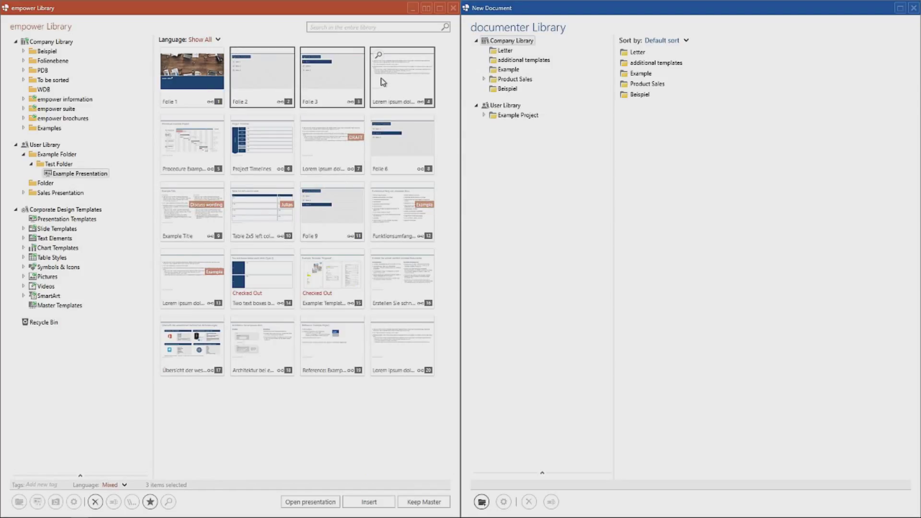
right_click(381, 77)
mouse_move(457, 191)
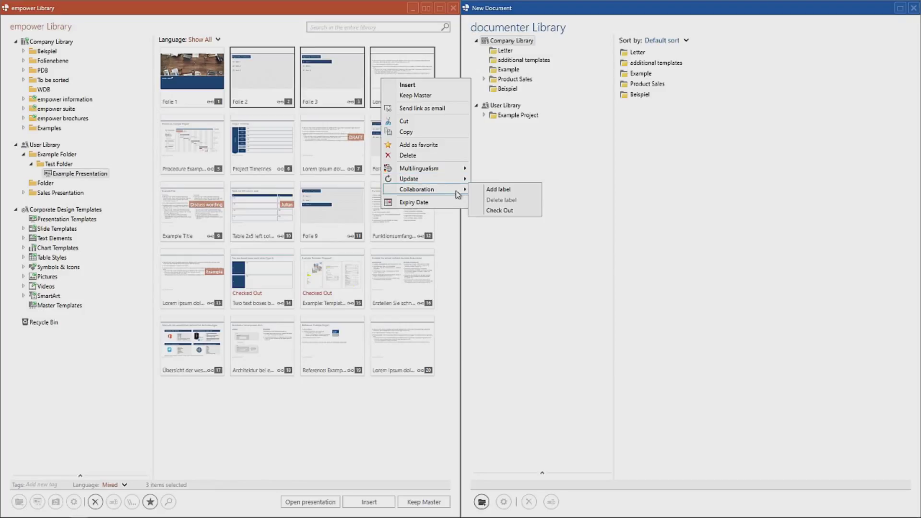
left_click(487, 190)
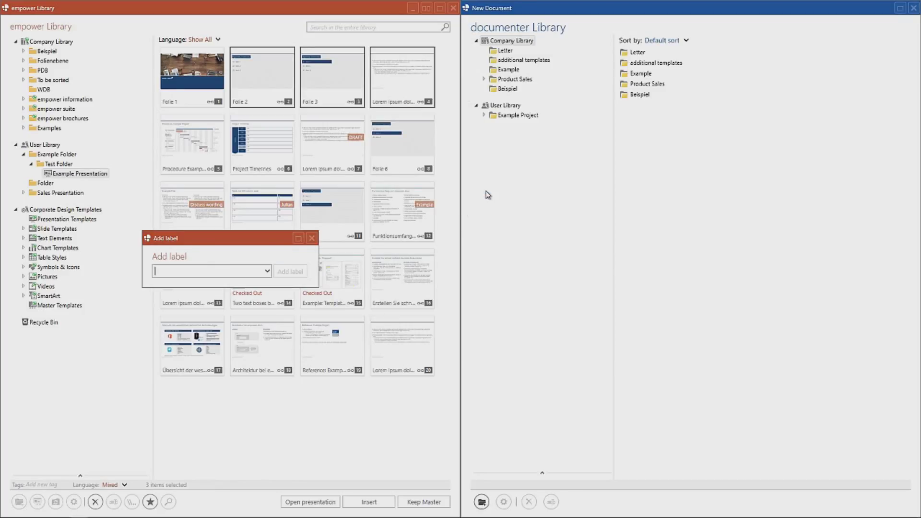
Enter the label 'Example' and apply it to slides 2, 3 and 4
type("Example")
left_click(291, 272)
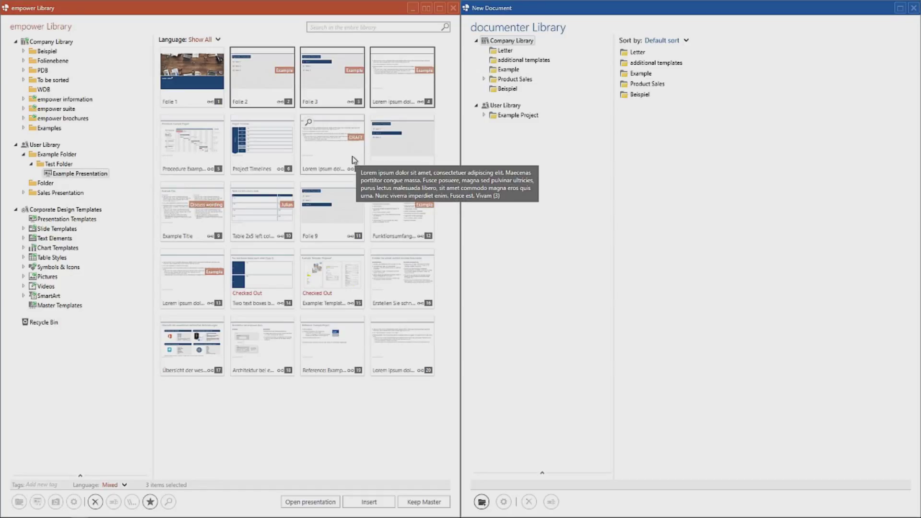
Delete the Example label from the three selected slides via Collaboration > Delete label
right_click(392, 79)
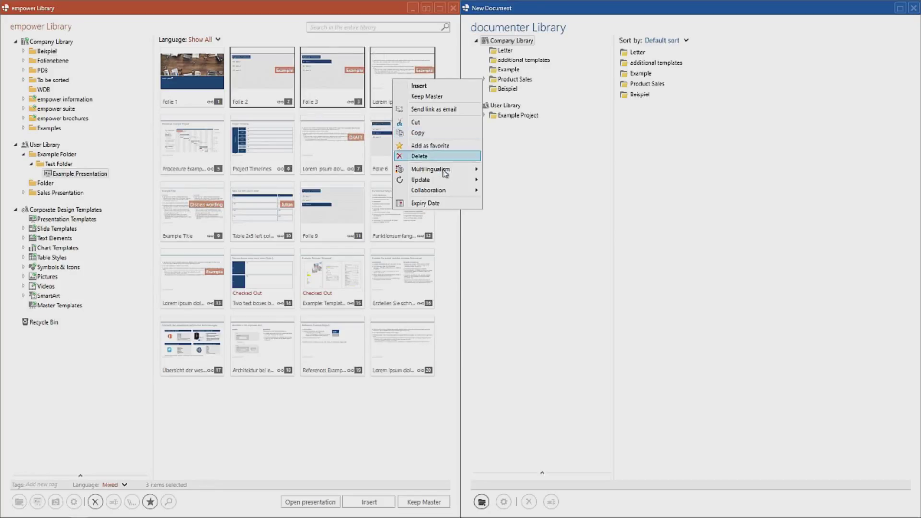
mouse_move(454, 190)
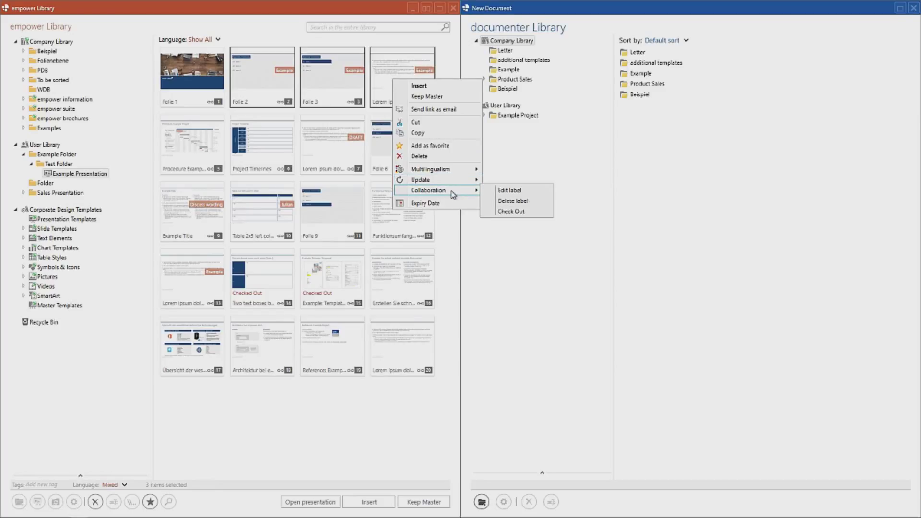
left_click(507, 201)
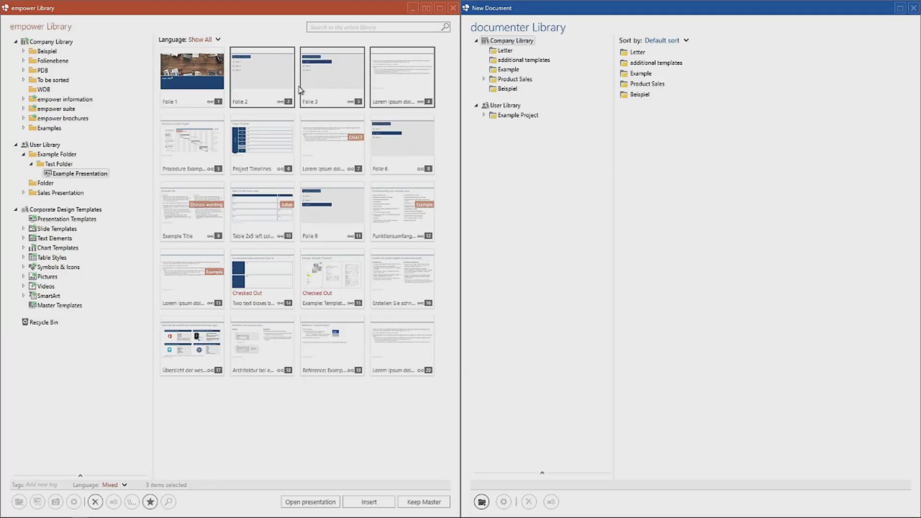
Set slide 16 to 'Element expires on' 8/4/2018 in its Expiry Date settings
left_click(398, 285)
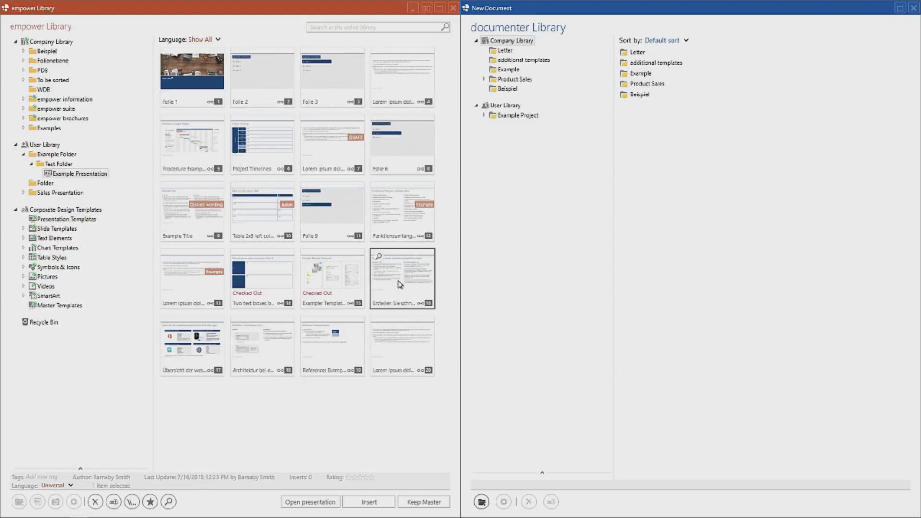
right_click(398, 285)
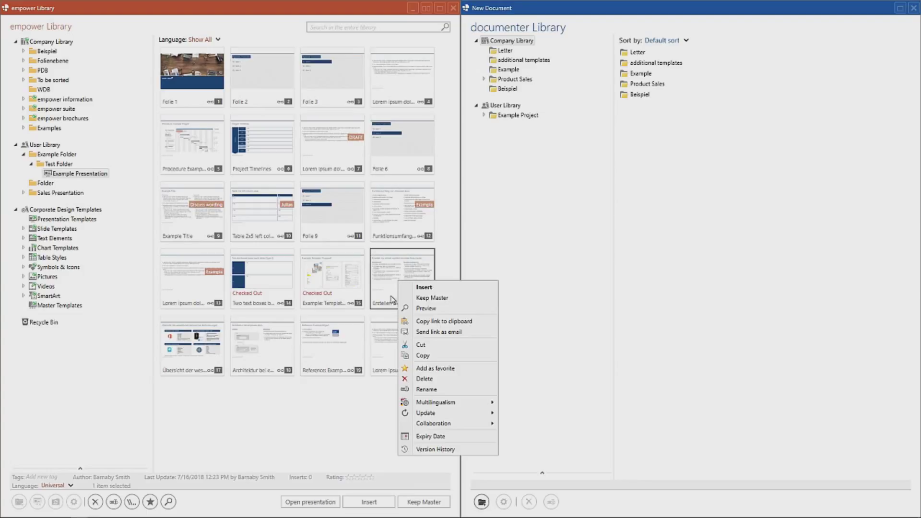
left_click(431, 437)
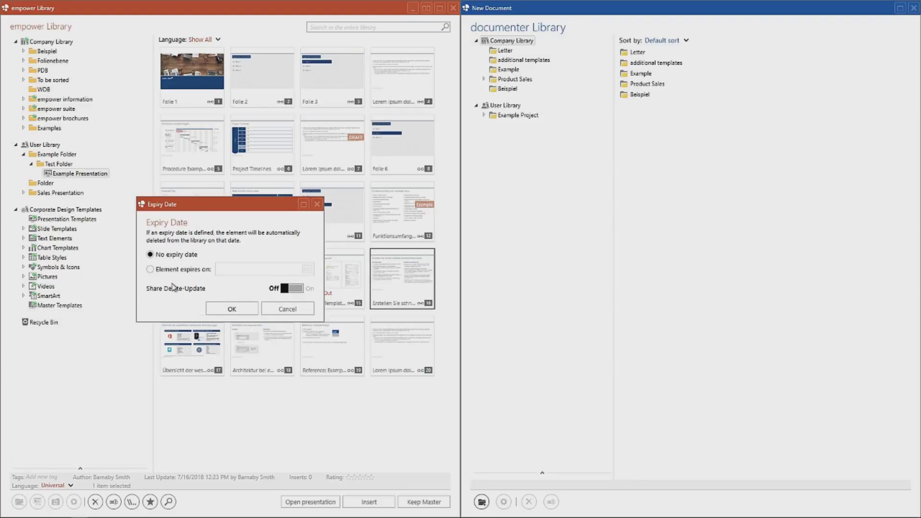
left_click(151, 269)
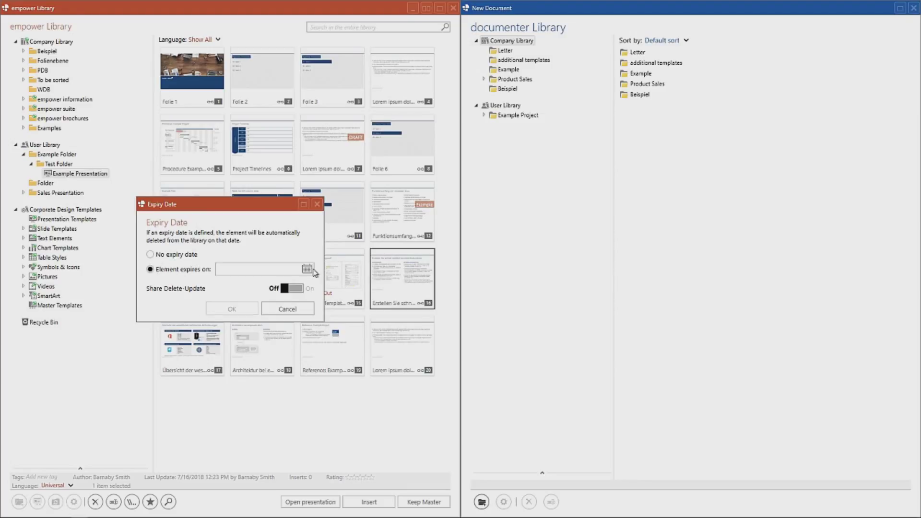
left_click(307, 269)
left_click(289, 345)
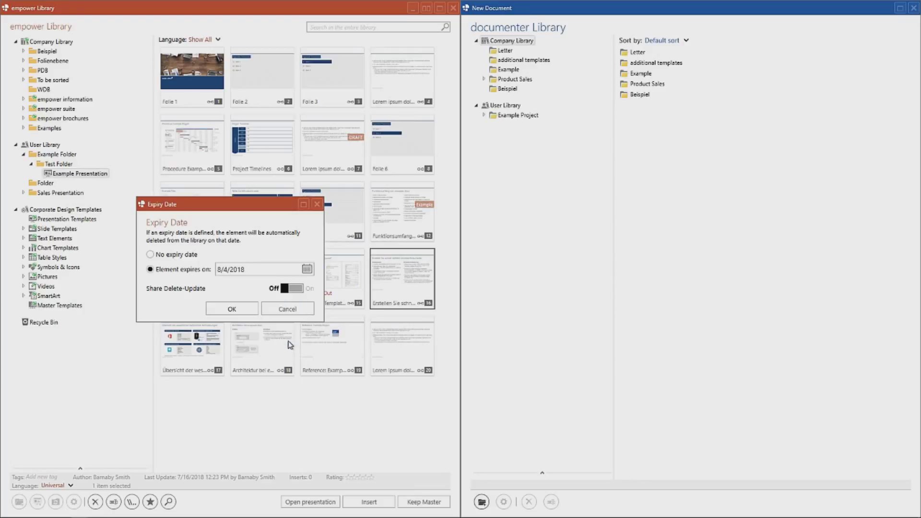
left_click(228, 309)
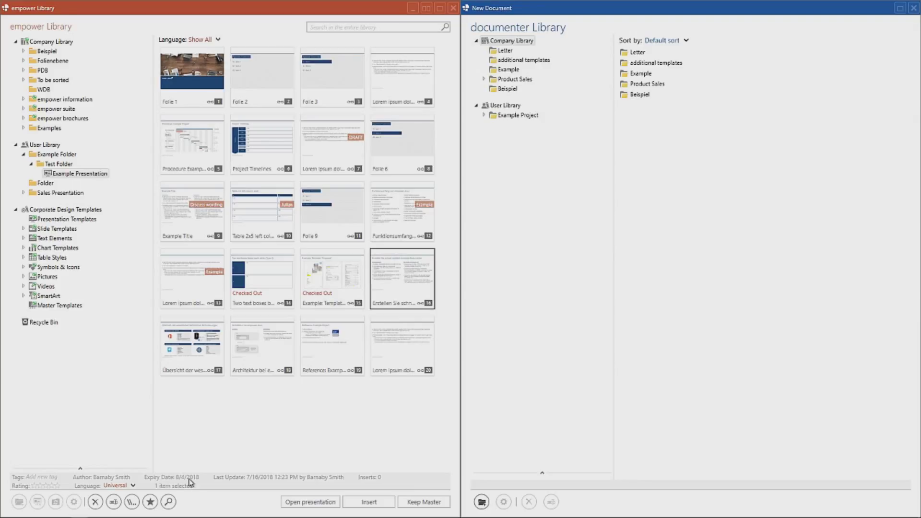
Switch slide 16's Expiry Date setting to 'No expiry date'
right_click(405, 279)
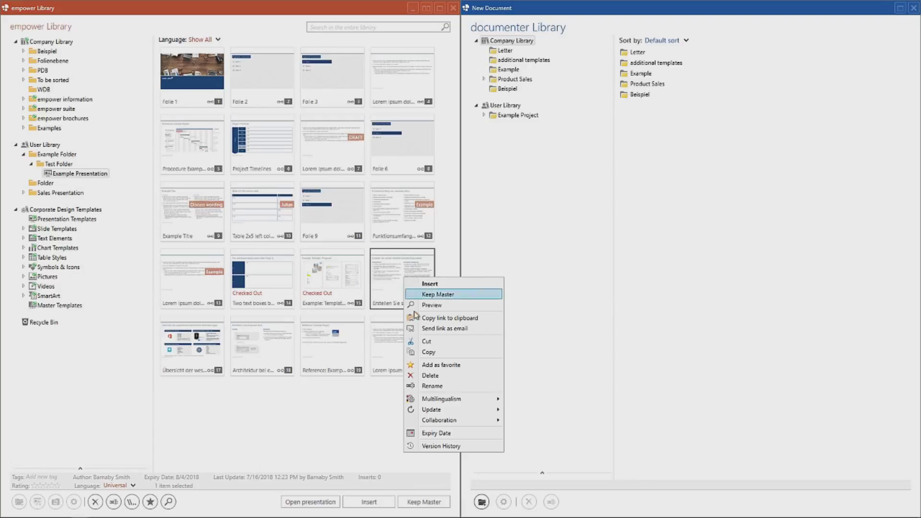
left_click(431, 434)
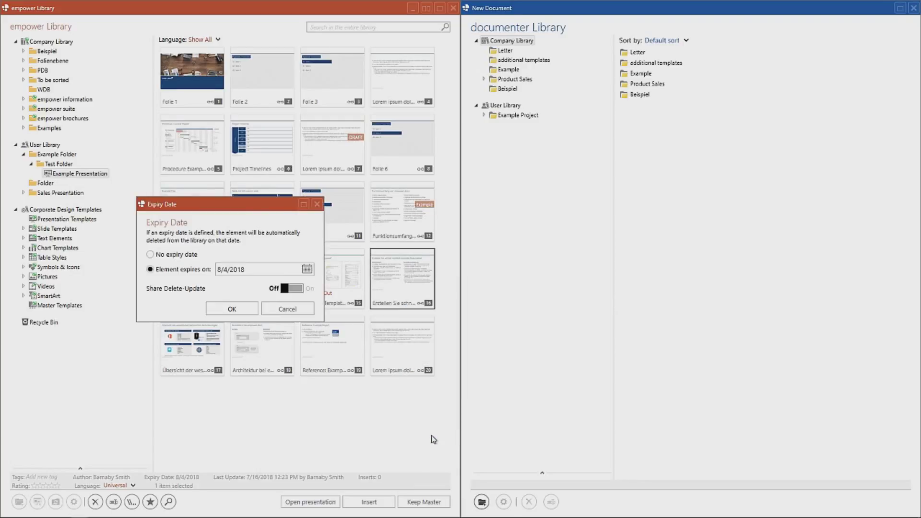
left_click(152, 255)
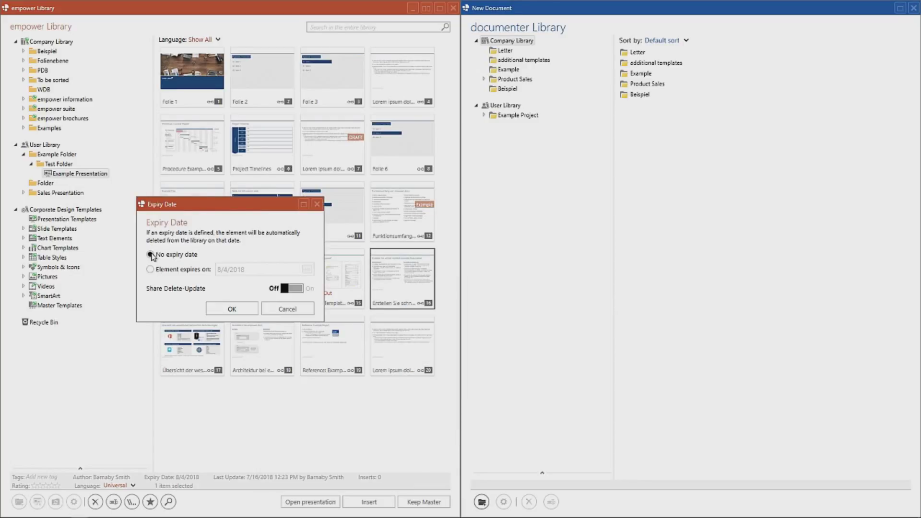
left_click(228, 311)
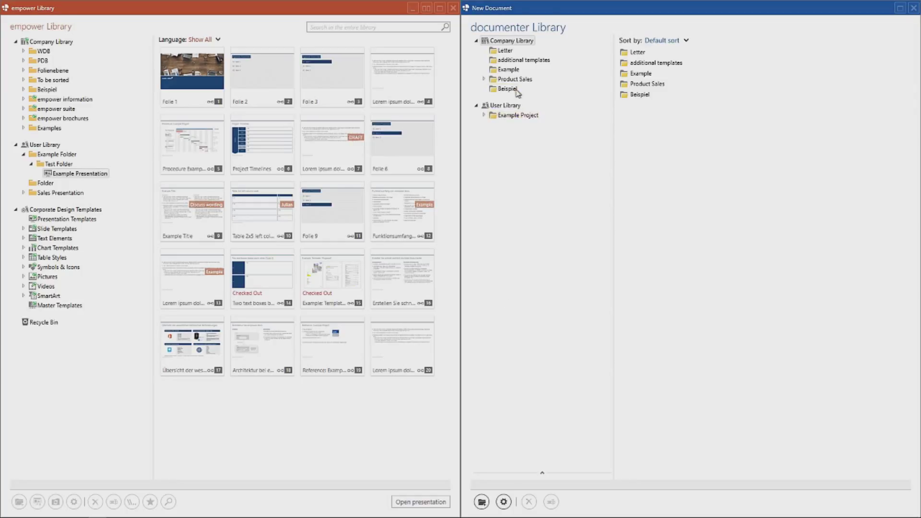
Browse Example Project > Offer to view the Demo Template, then return to Example Project
double_click(506, 120)
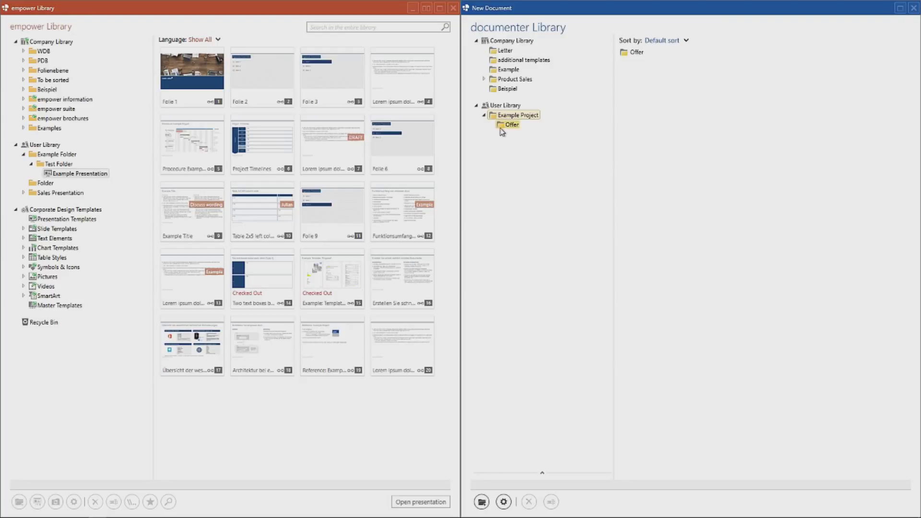
left_click(511, 126)
left_click(631, 54)
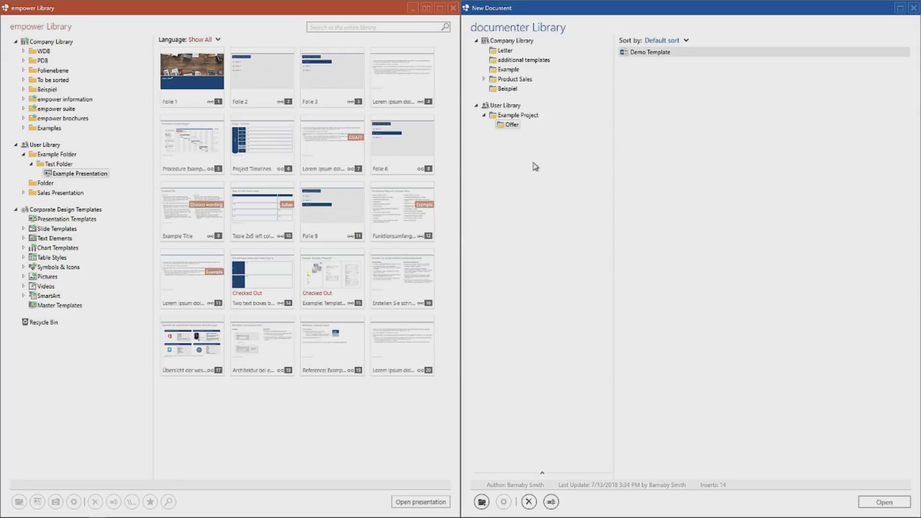
left_click(515, 116)
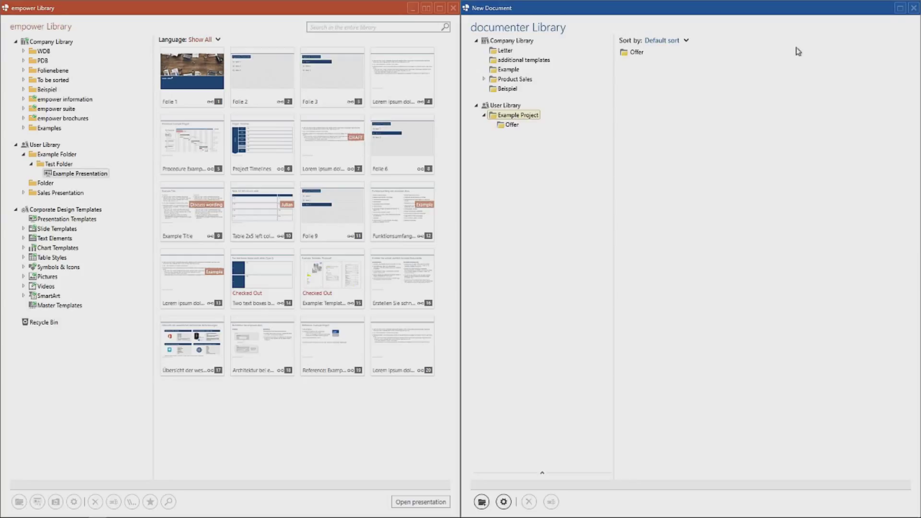
Close the New Document window and select all text in TE1 (1).docx
left_click(913, 8)
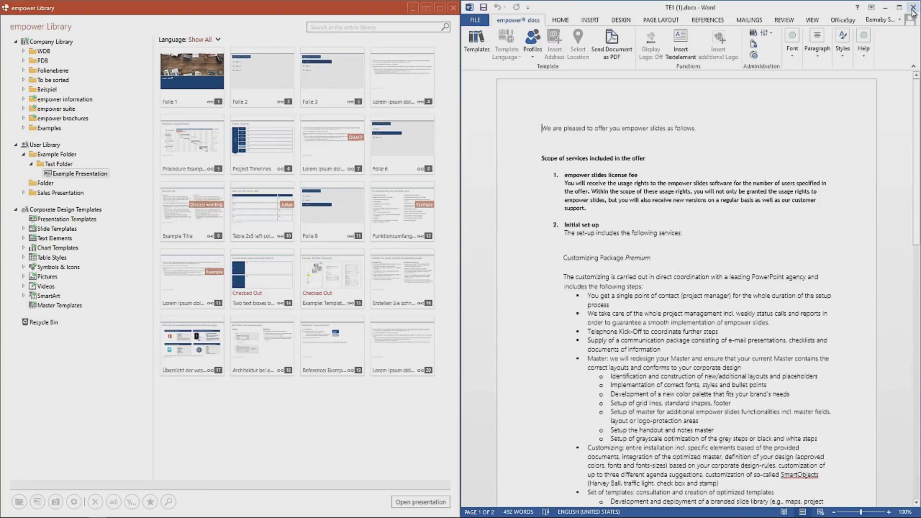
left_click(686, 218)
left_click(668, 234)
key("ctrl+a")
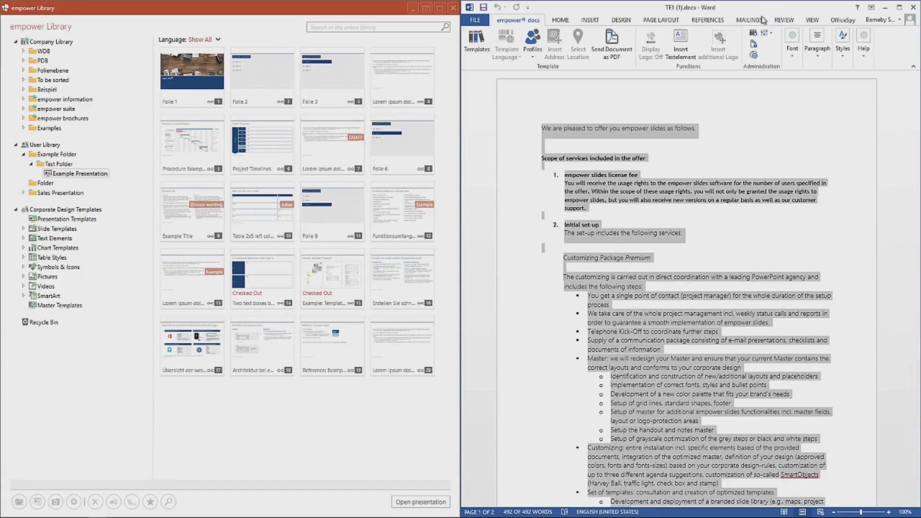
Save the selected text as '#1 Text Element' in User Library > Example Project > Offer
left_click(751, 34)
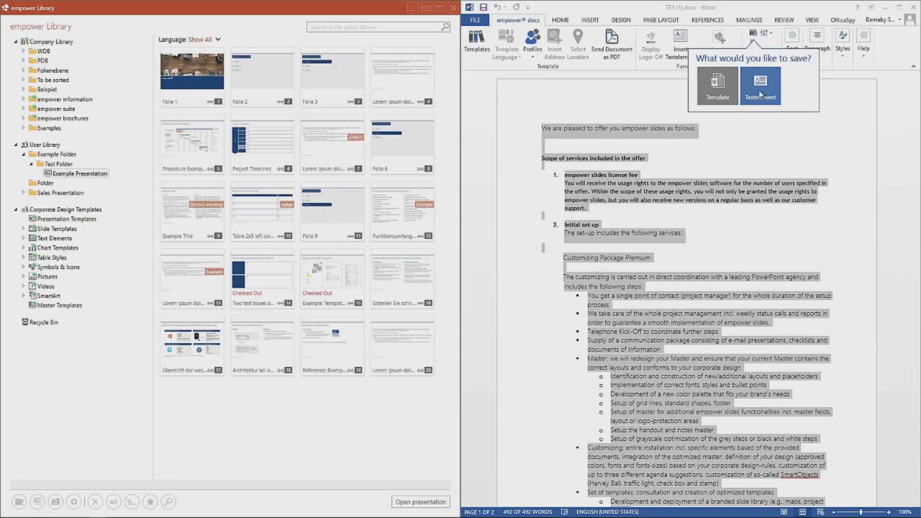
left_click(764, 93)
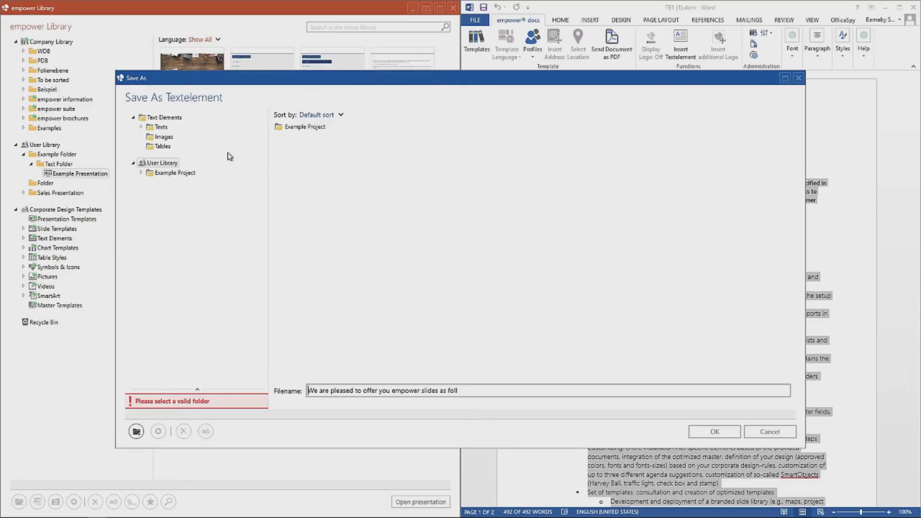
left_click(141, 173)
left_click(168, 183)
left_click(305, 127)
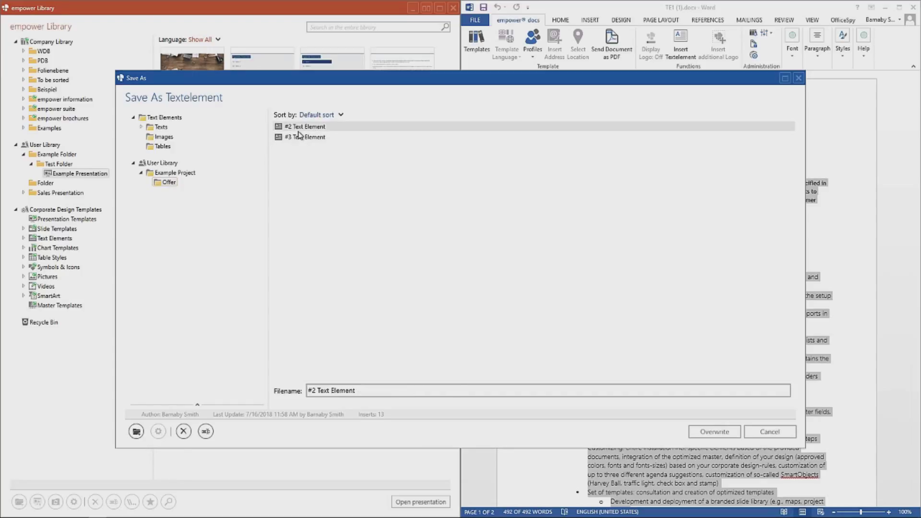
left_click(317, 388)
key("BackSpace")
type("1")
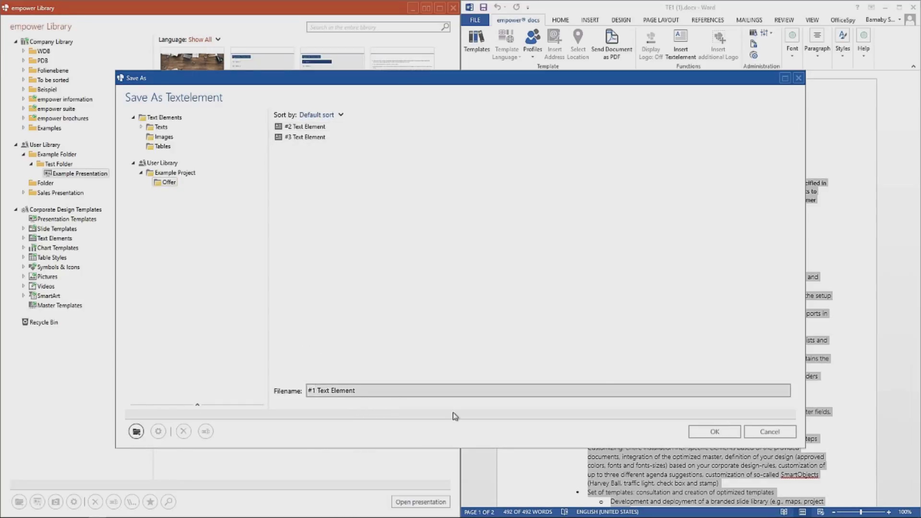
left_click(715, 432)
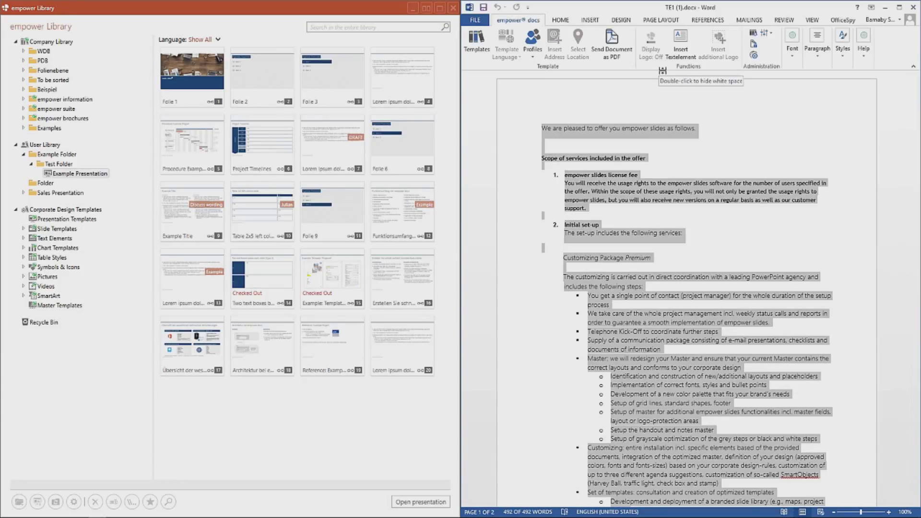
Create Document1 from the Offer Demo Template with the default profile, snapped to the left half
left_click(478, 47)
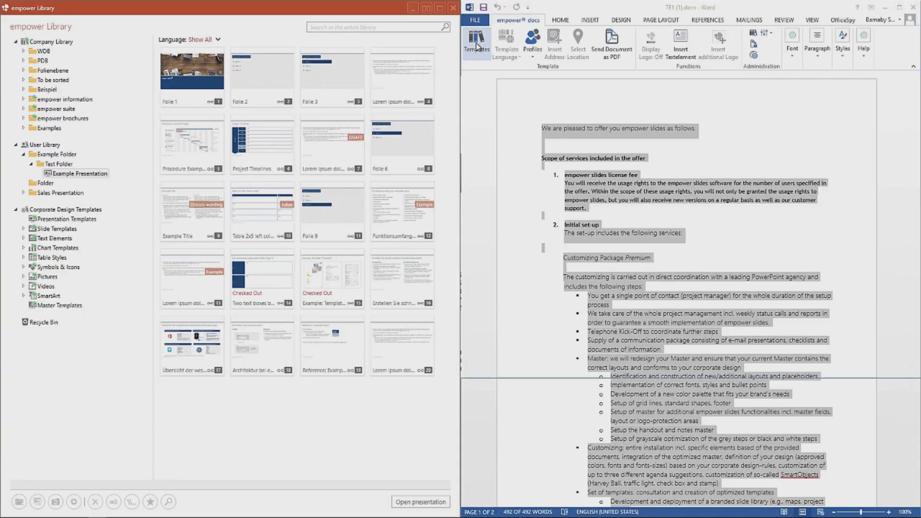
left_click(632, 52)
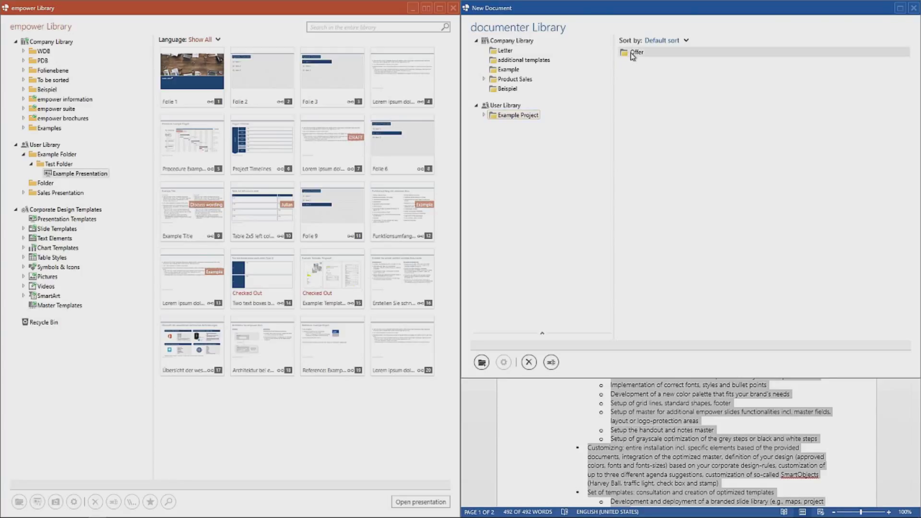
double_click(631, 52)
double_click(633, 53)
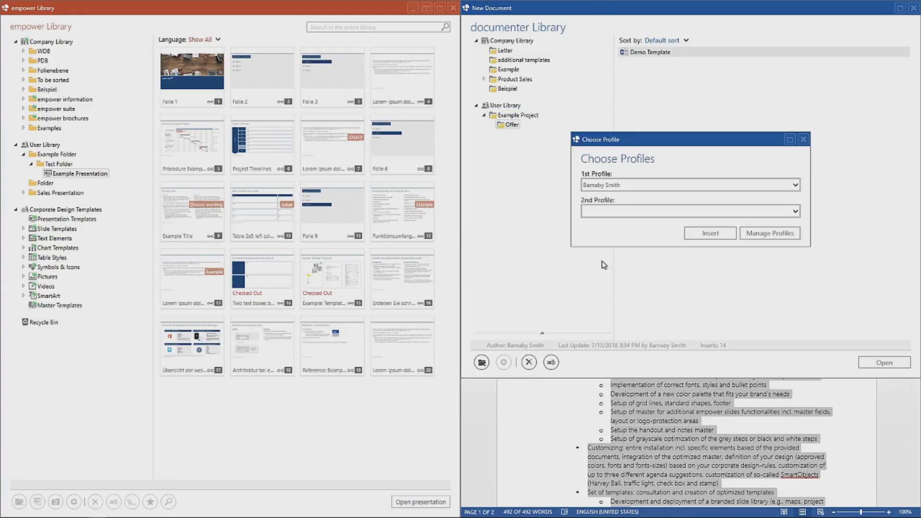
left_click(695, 235)
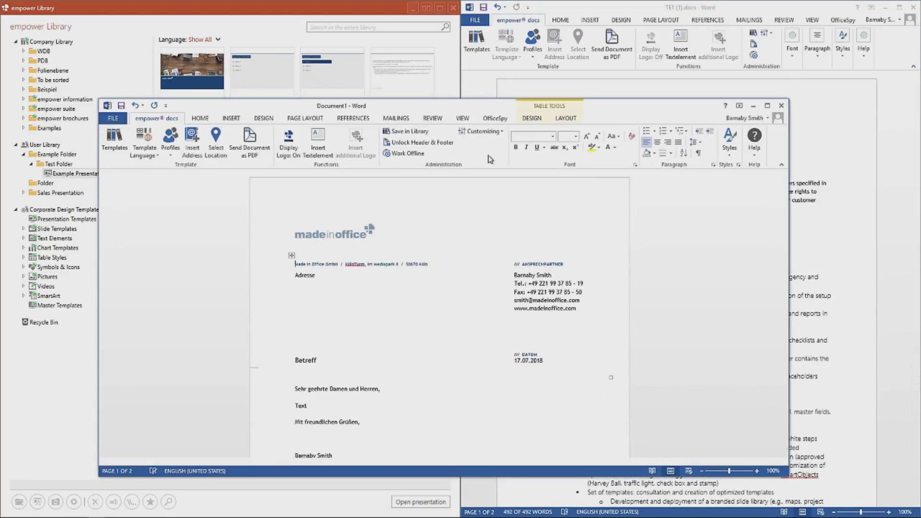
key("super+Left")
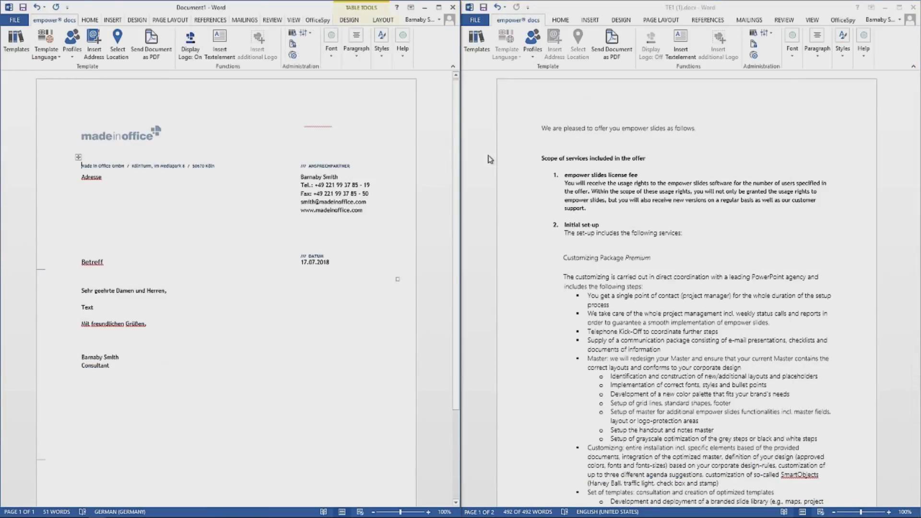
Set the letter's location to 80 Broad Street, New York, and select the Text placeholder
left_click(122, 54)
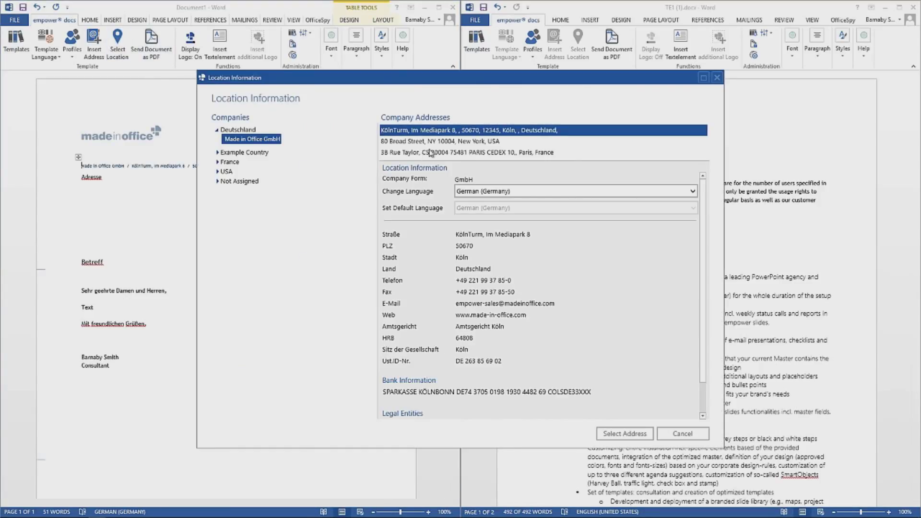
left_click(427, 141)
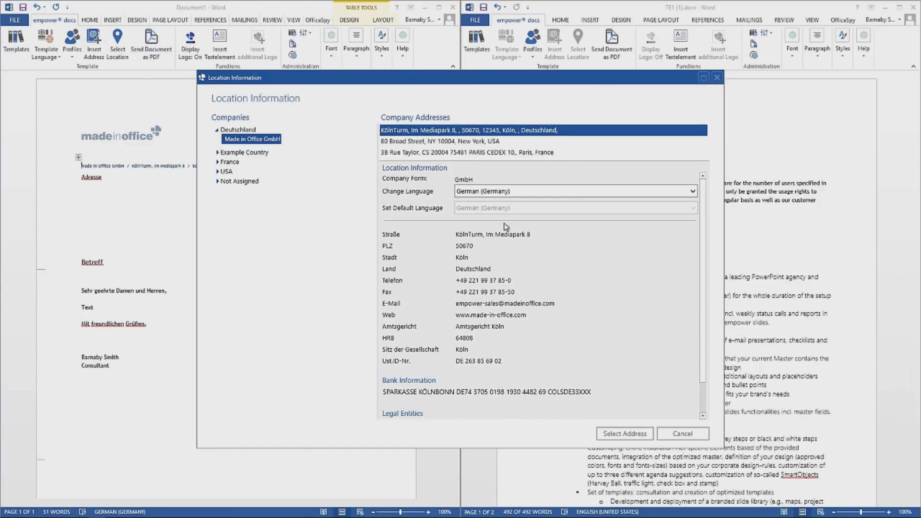
left_click(625, 434)
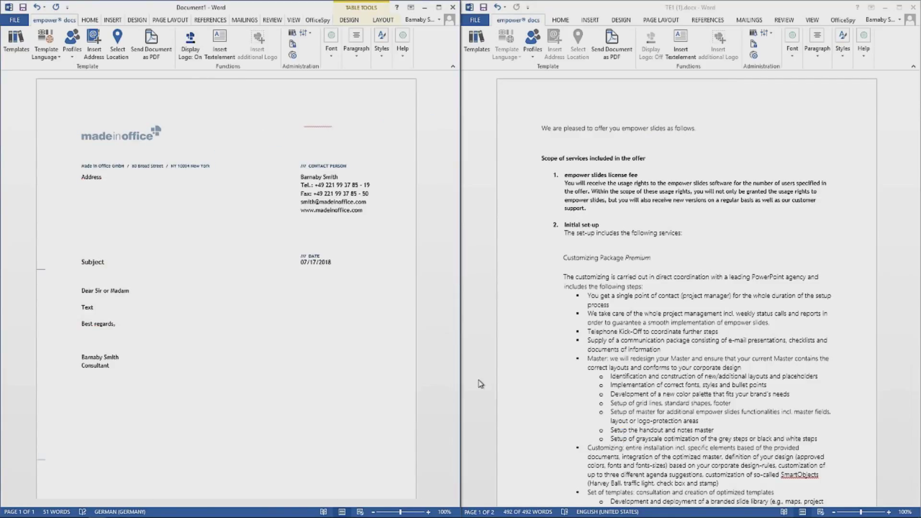
left_click(88, 309)
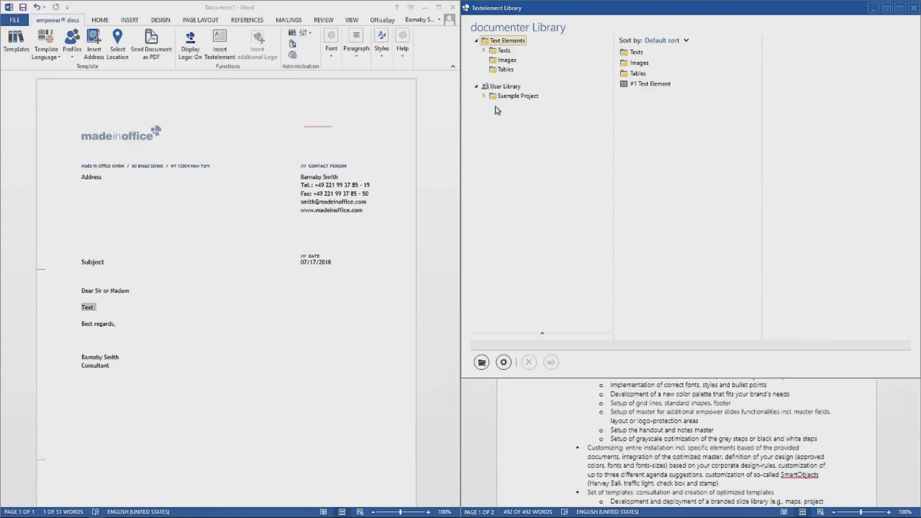
Insert #1 and #2 Text Element from Example Project > Offer into the letter
left_click(506, 96)
double_click(636, 52)
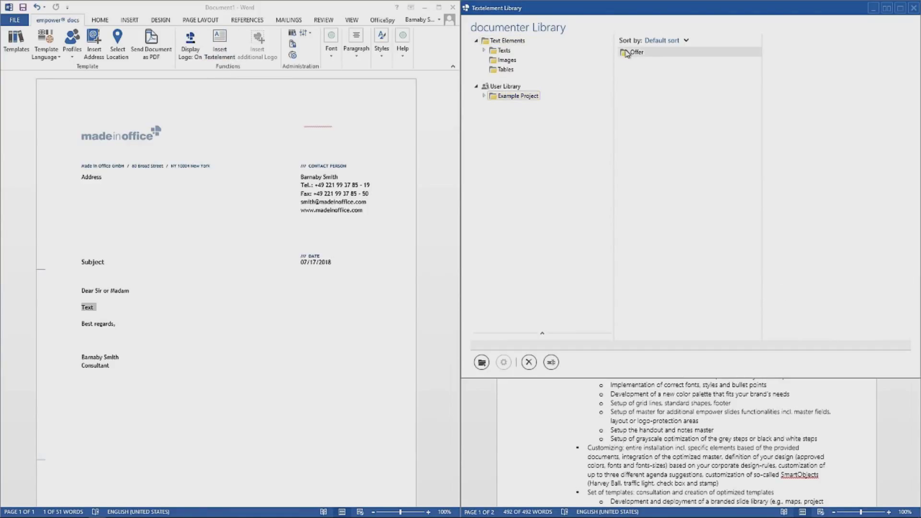
left_click_drag(656, 77, 649, 54)
left_click(647, 52)
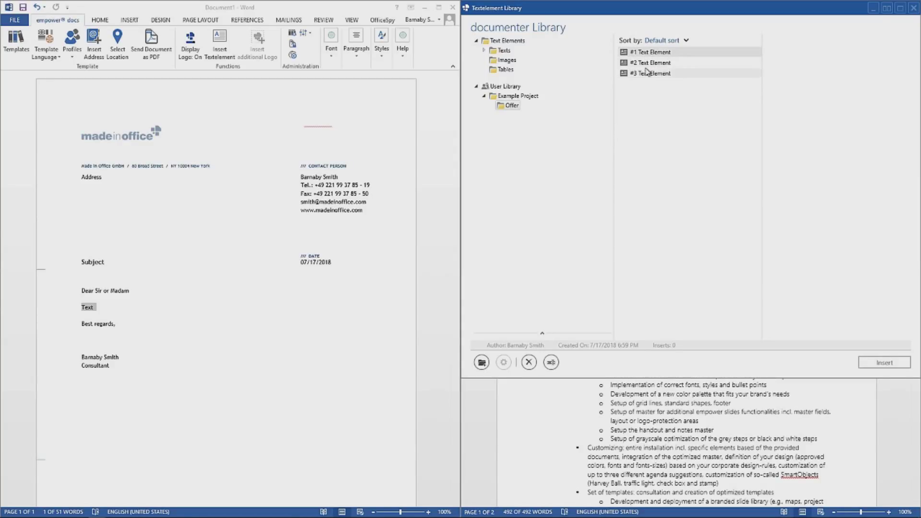
left_click(647, 75, "shift")
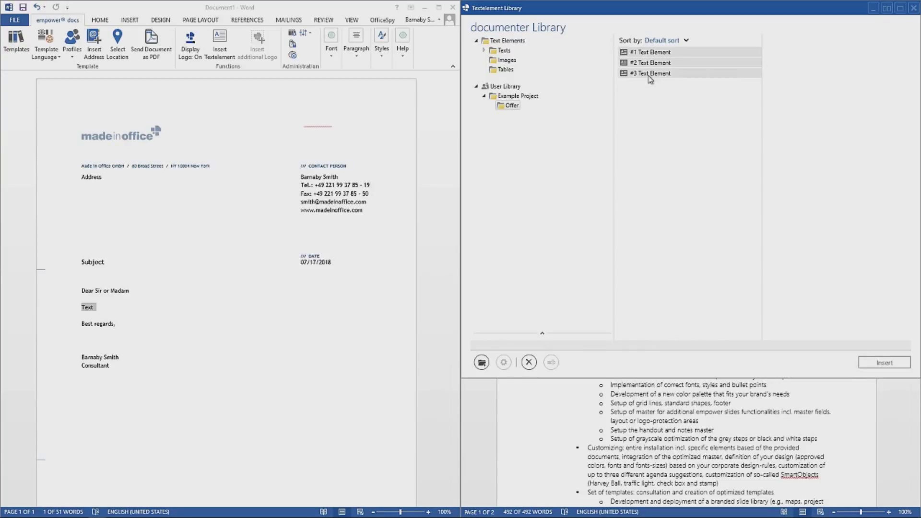
left_click(650, 76, "ctrl")
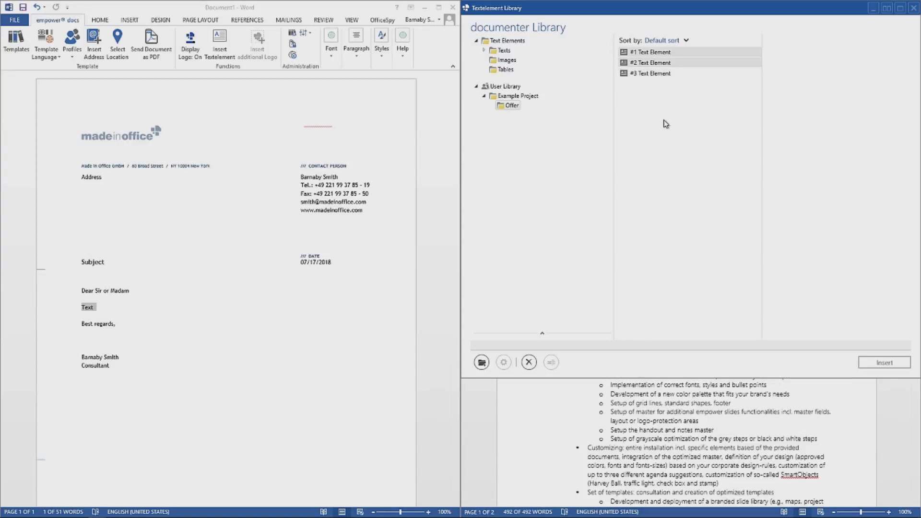
left_click(885, 365)
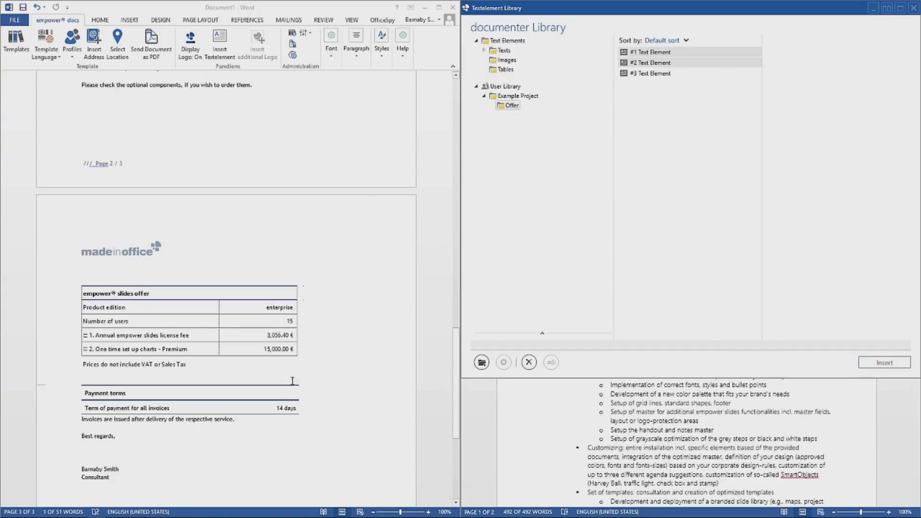
Change the embedded pricing table's number of users to 200, giving a 20,208.00 € annual license fee
left_click(187, 328)
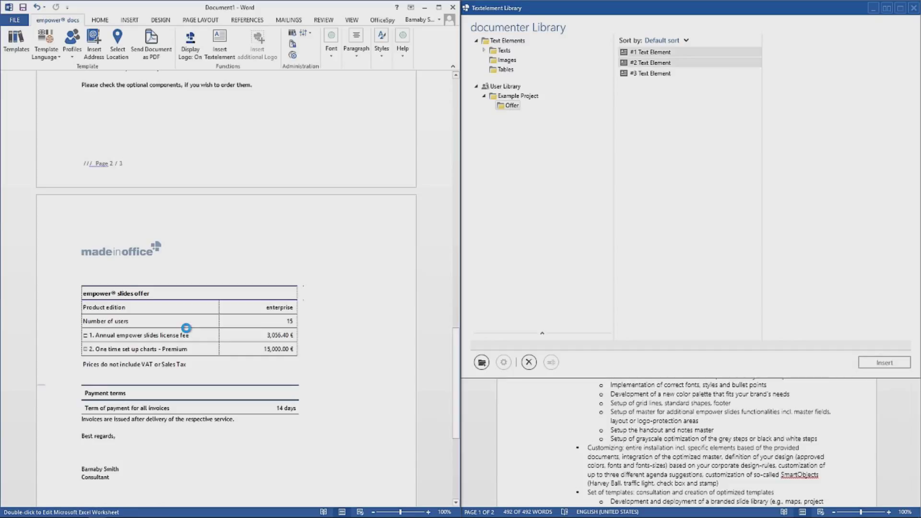
double_click(187, 328)
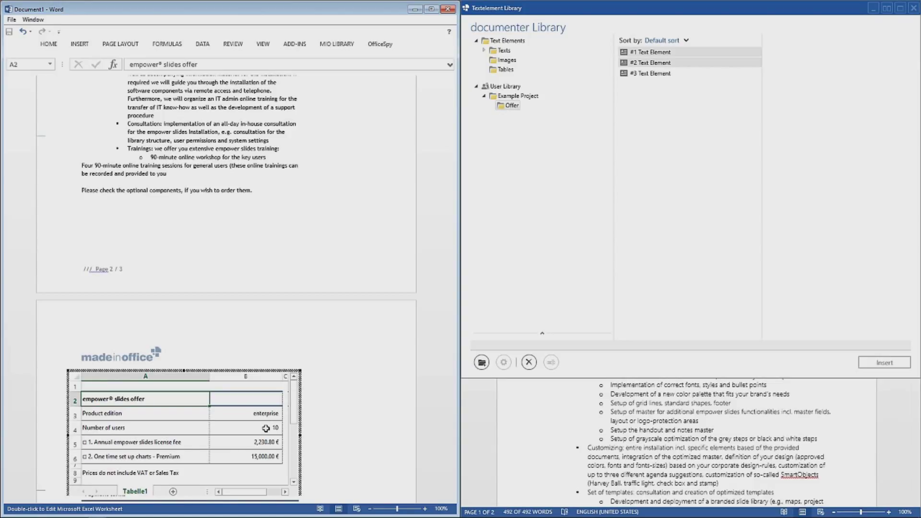
key("alt+Tab")
key("alt+Tab")
key("alt+Tab")
key("alt+Tab")
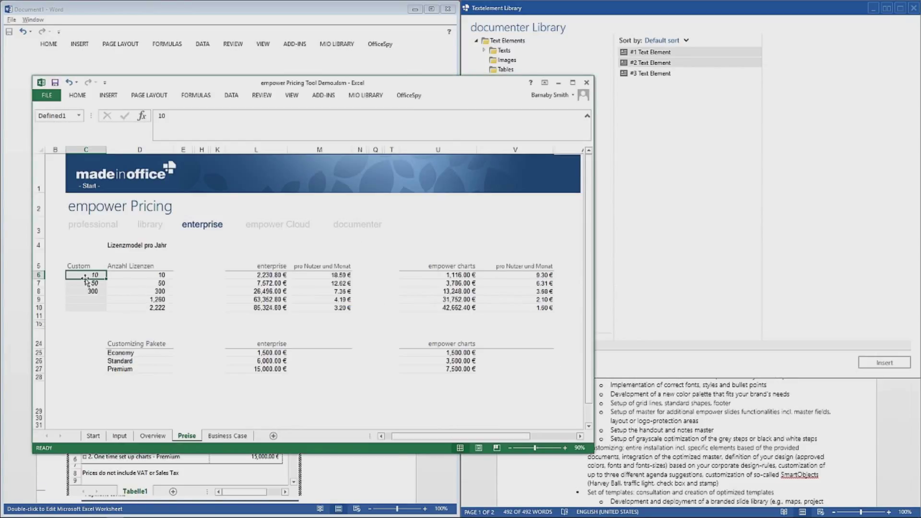
type("200")
key("Return")
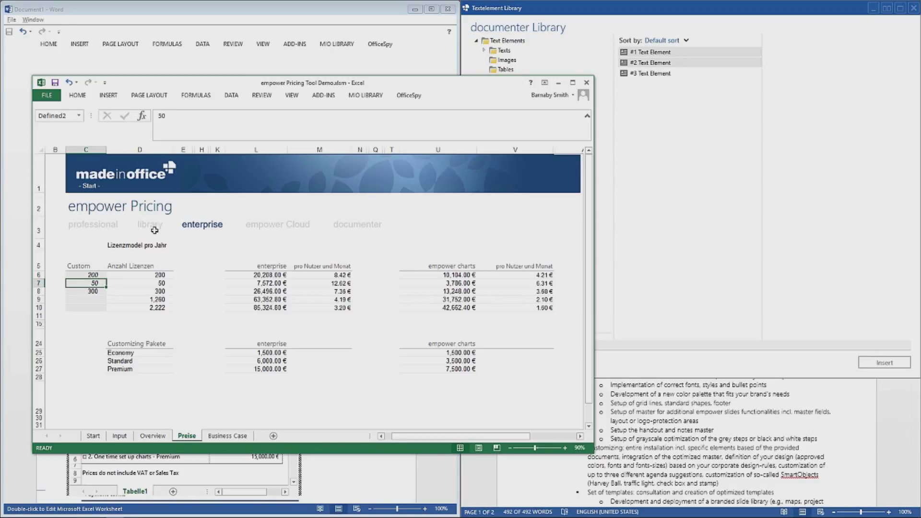
left_click(558, 83)
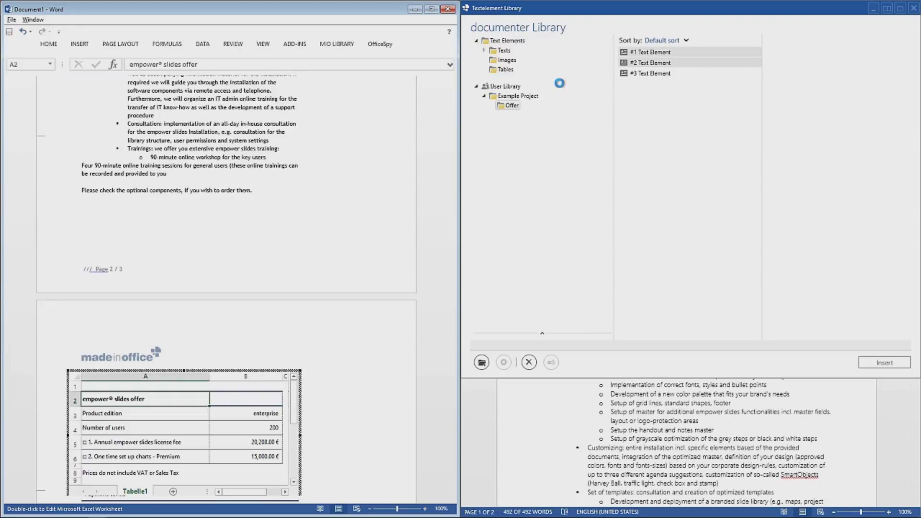
left_click(211, 144)
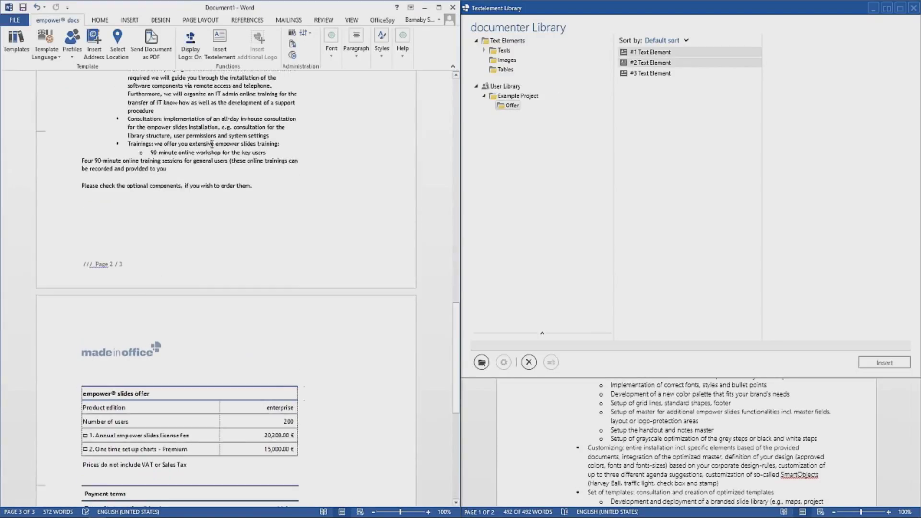
Add an empty line above 'Best regards,' on page 3
scroll(211, 144, "down", 10)
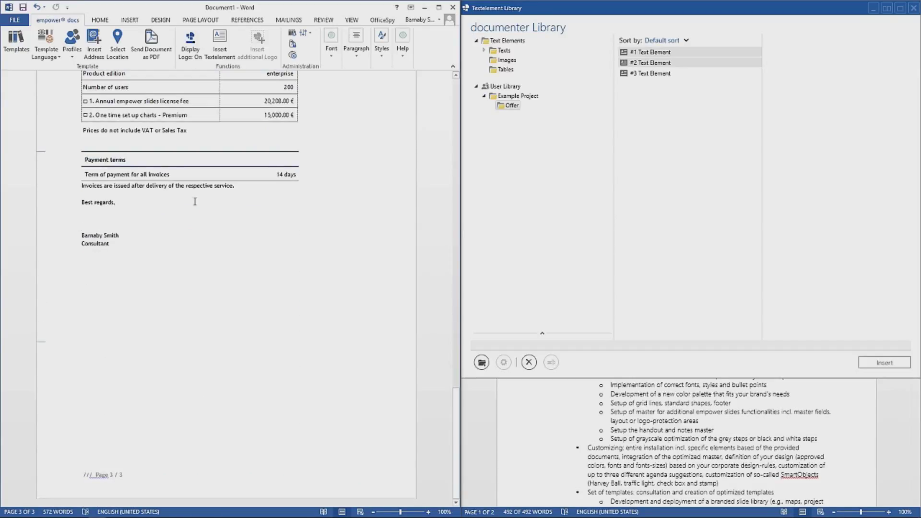
left_click(81, 195)
left_click(75, 200)
left_click(80, 202)
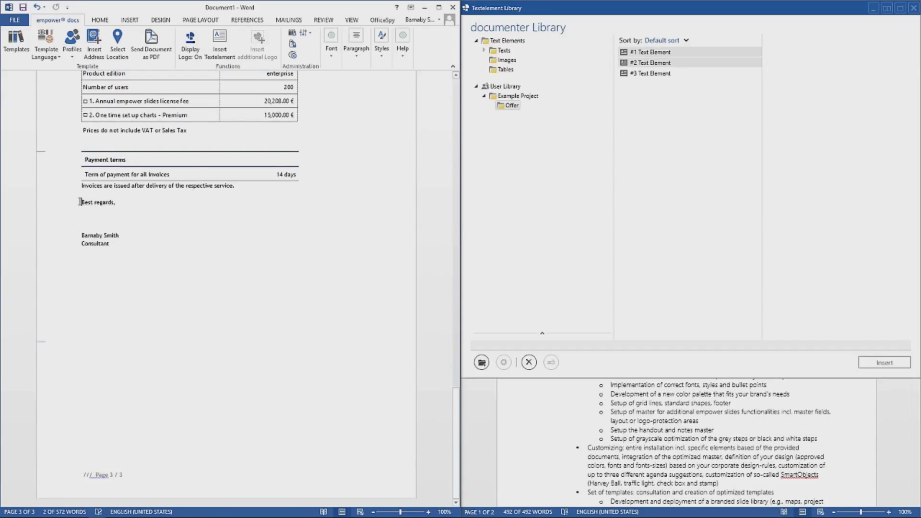
key("Return")
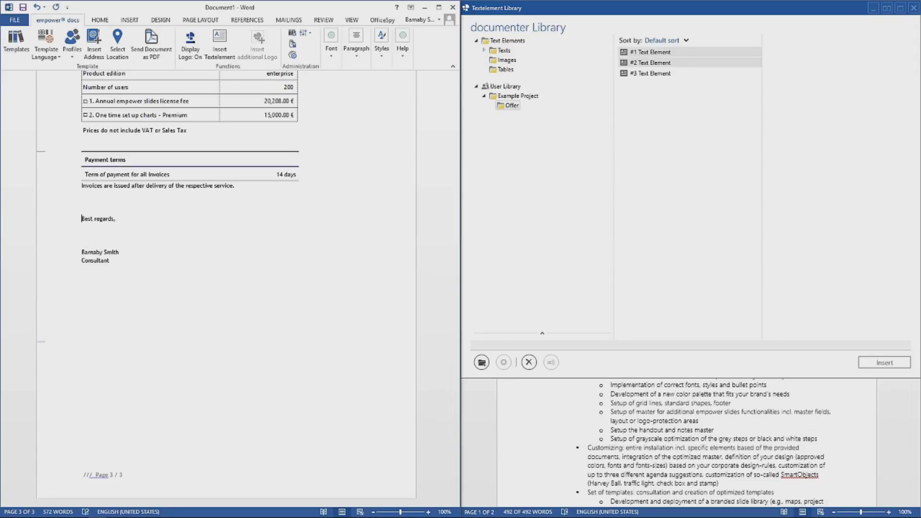
key("Up")
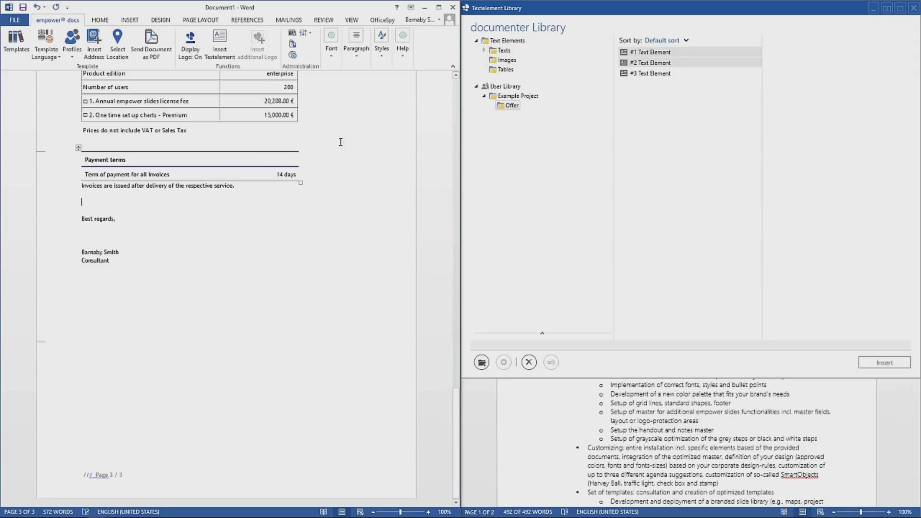
Insert the #3 Text Element from documenter Library on the new line
double_click(650, 74)
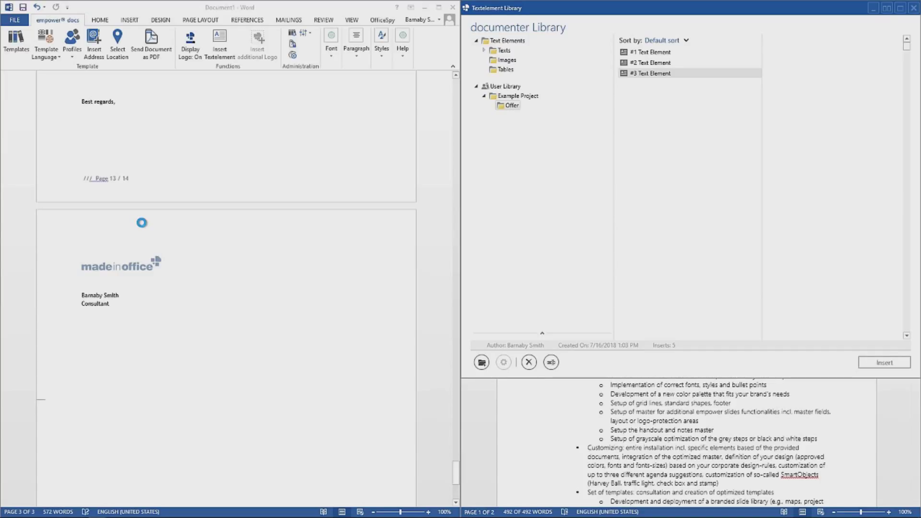
scroll(144, 227, "up", 20)
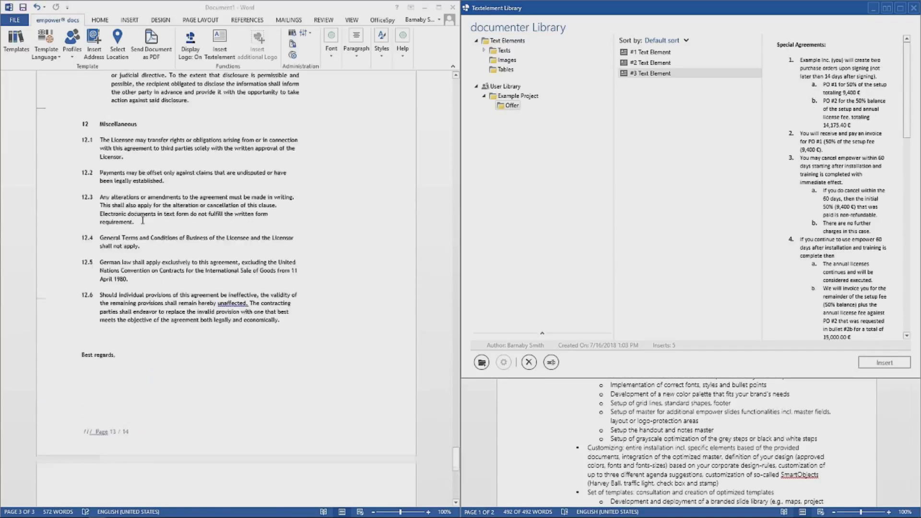
scroll(142, 221, "up", 20)
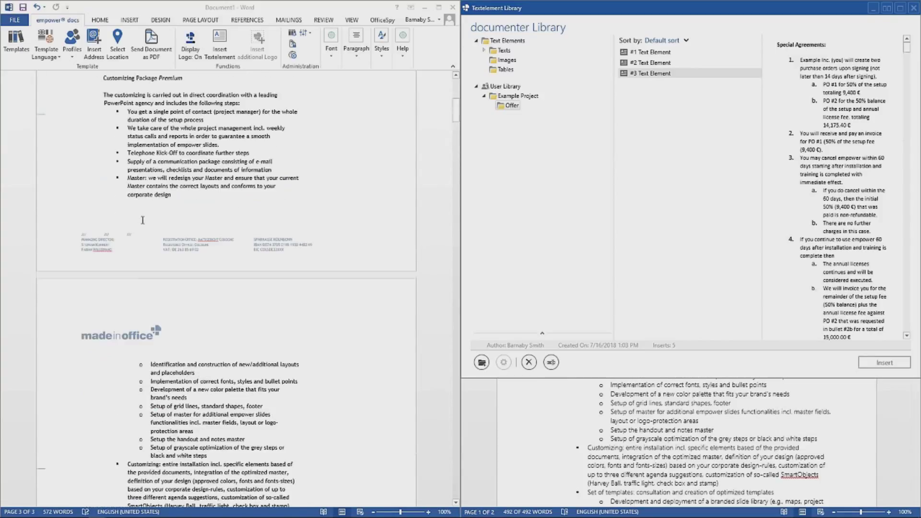
scroll(143, 220, "up", 15)
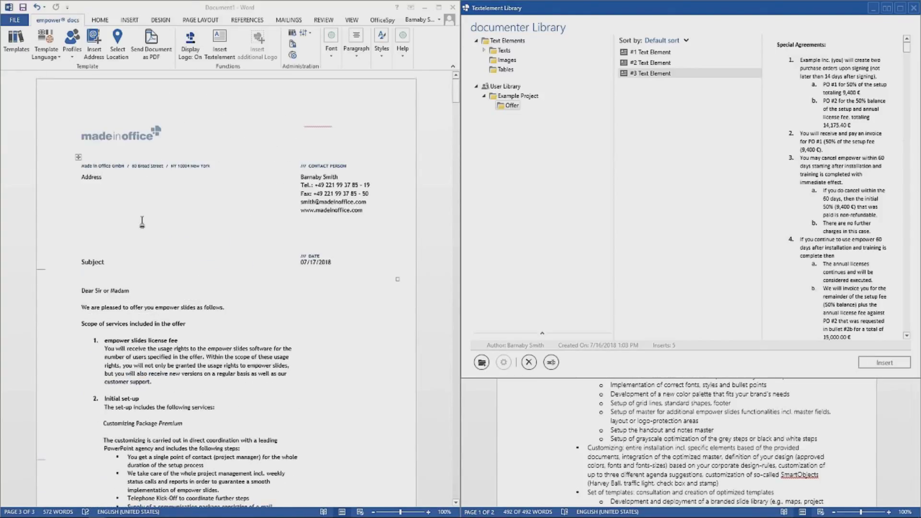